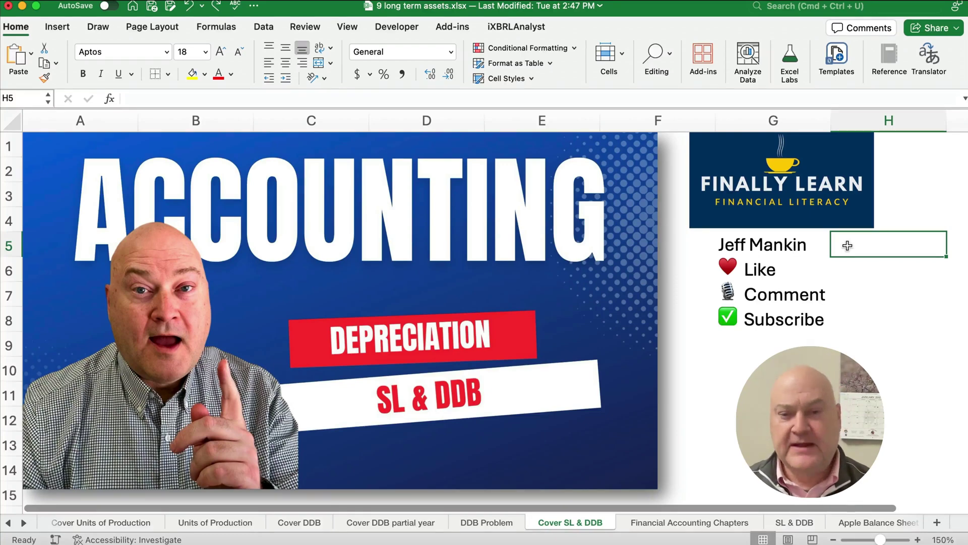
Step: Move from the depreciation cover sheet to the Financial Accounting Chapters sheet
{"action": "key", "text": "alt"}
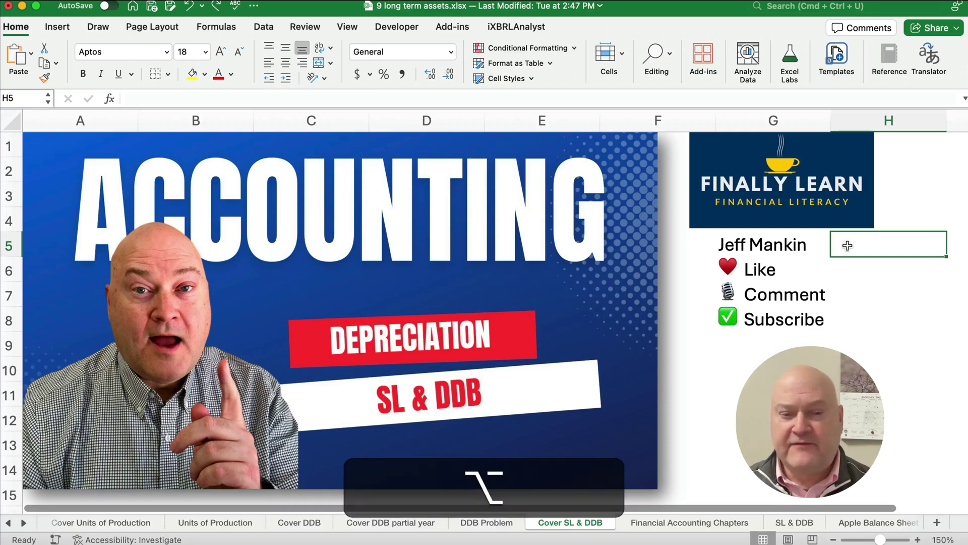
{"action": "key", "text": "alt+Right"}
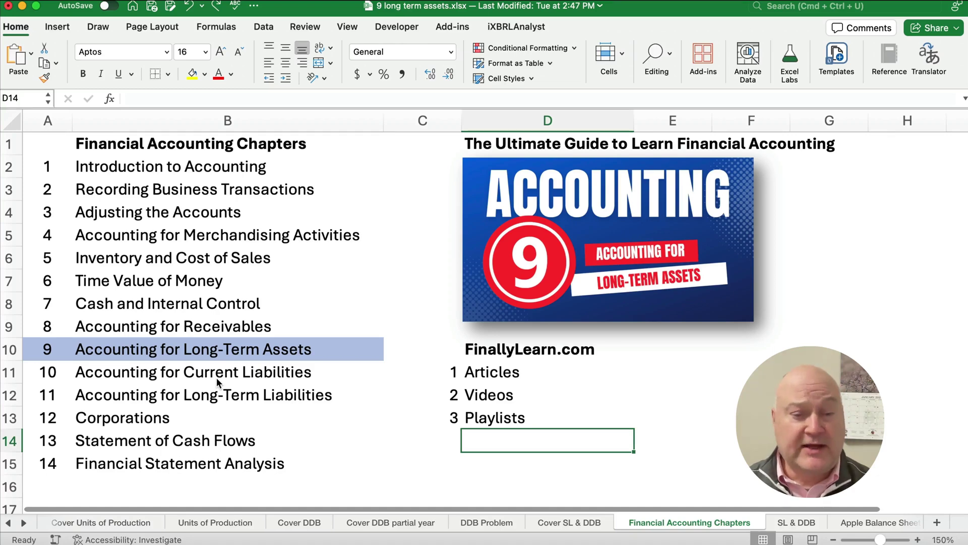
{"action": "key", "text": "alt+Right"}
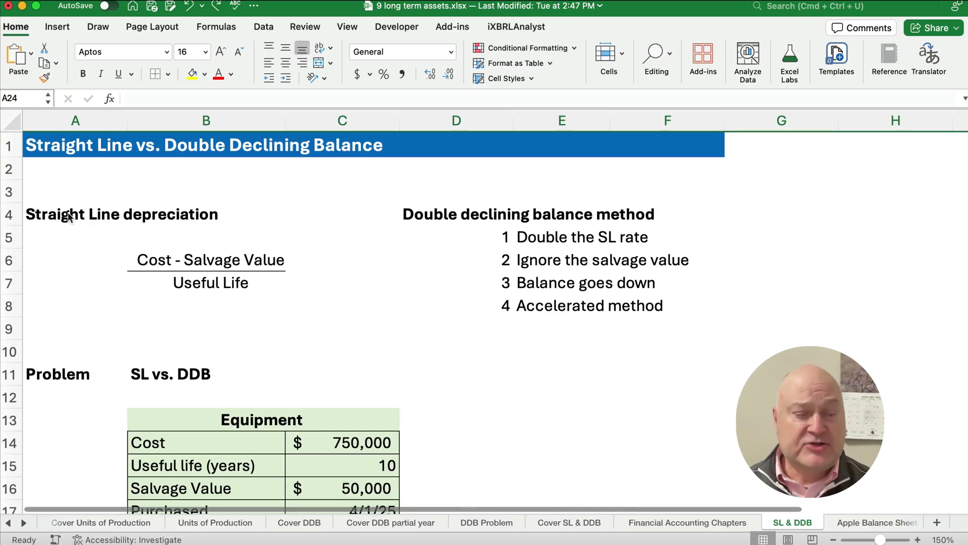
{"action": "mouse_move", "coordinate": [68, 214]}
{"action": "left_mouse_down"}
{"action": "mouse_move", "coordinate": [186, 225]}
{"action": "mouse_move", "coordinate": [281, 278]}
{"action": "left_mouse_up"}
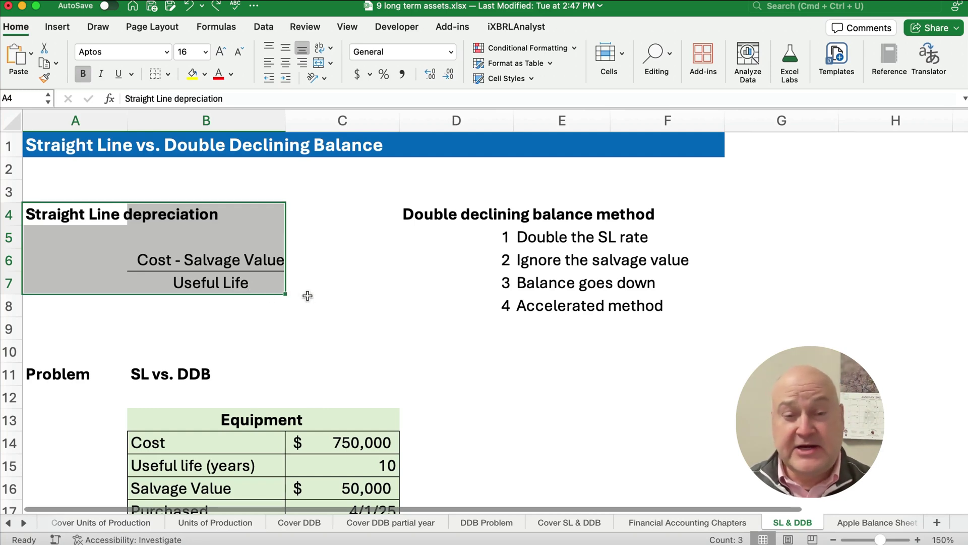
{"action": "left_click", "coordinate": [414, 218]}
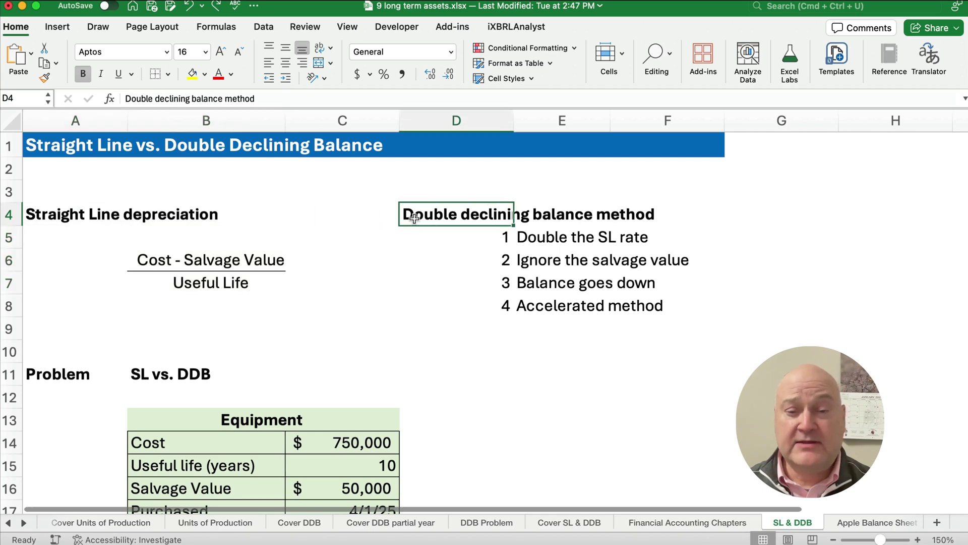
{"action": "left_click", "coordinate": [391, 313]}
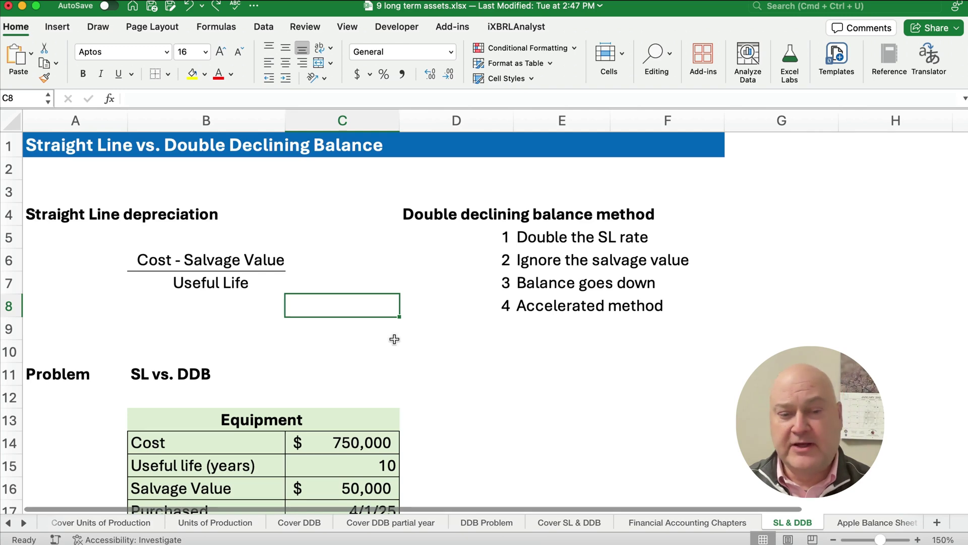
{"action": "scroll", "coordinate": [172, 338], "scroll_direction": "down", "scroll_amount": 5}
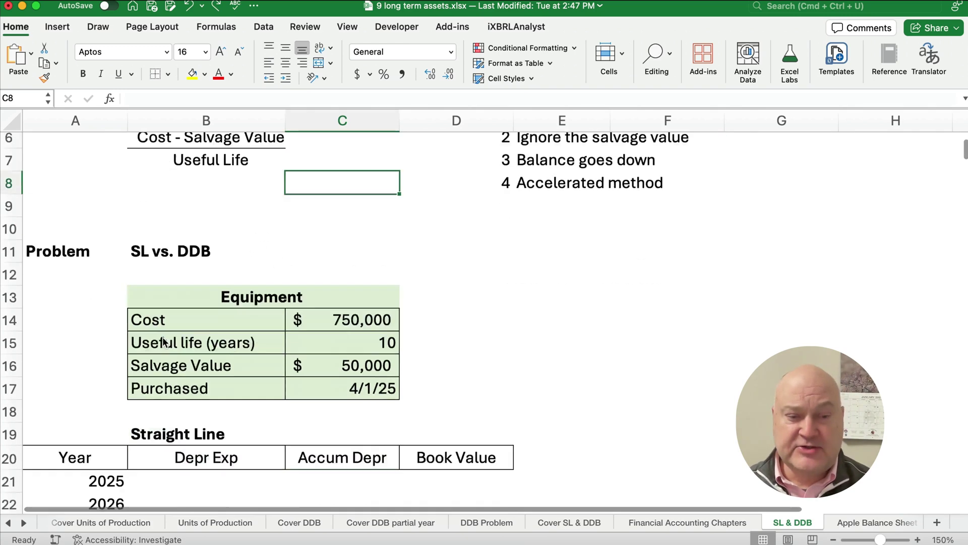
{"action": "scroll", "coordinate": [151, 335], "scroll_direction": "down", "scroll_amount": 2}
{"action": "scroll", "coordinate": [108, 334], "scroll_direction": "down", "scroll_amount": 3}
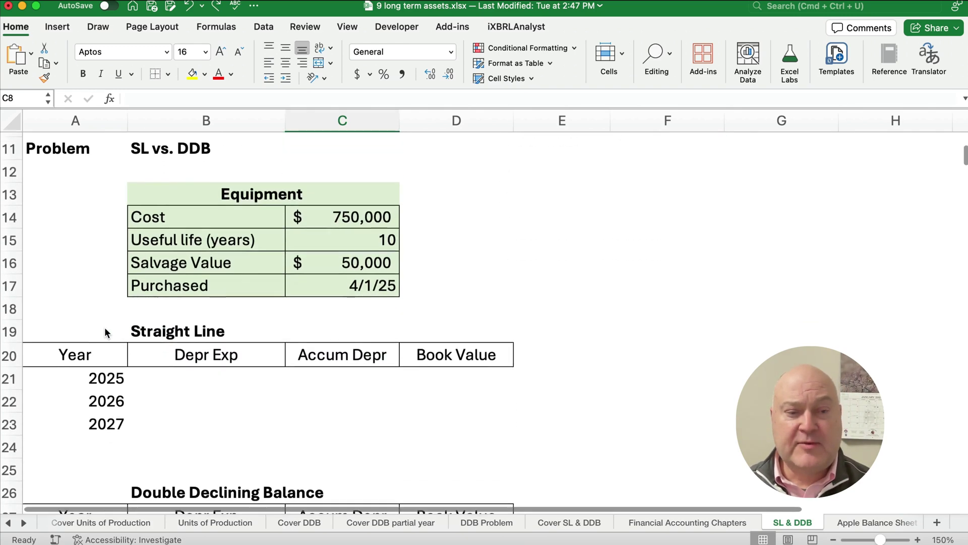
{"action": "scroll", "coordinate": [104, 327], "scroll_direction": "down", "scroll_amount": 1}
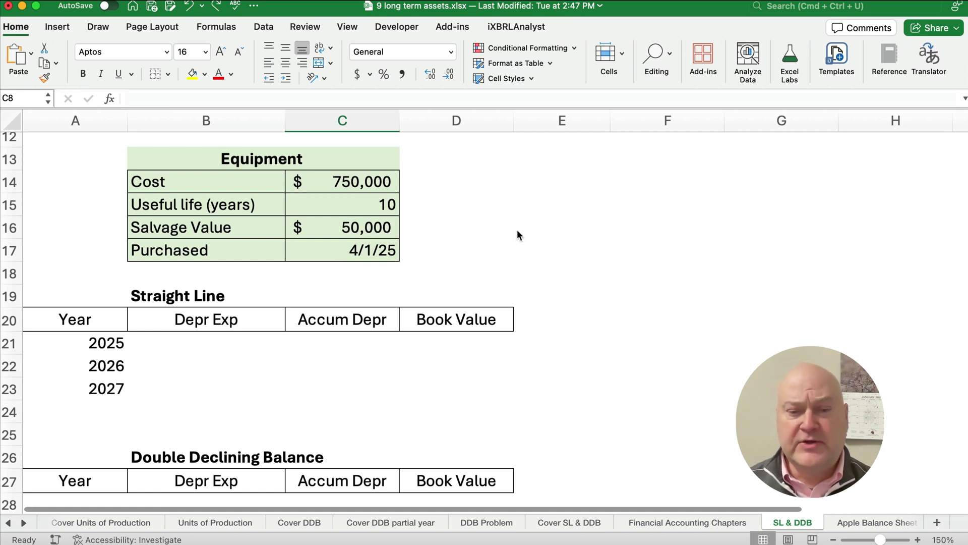
{"action": "left_click", "coordinate": [498, 227]}
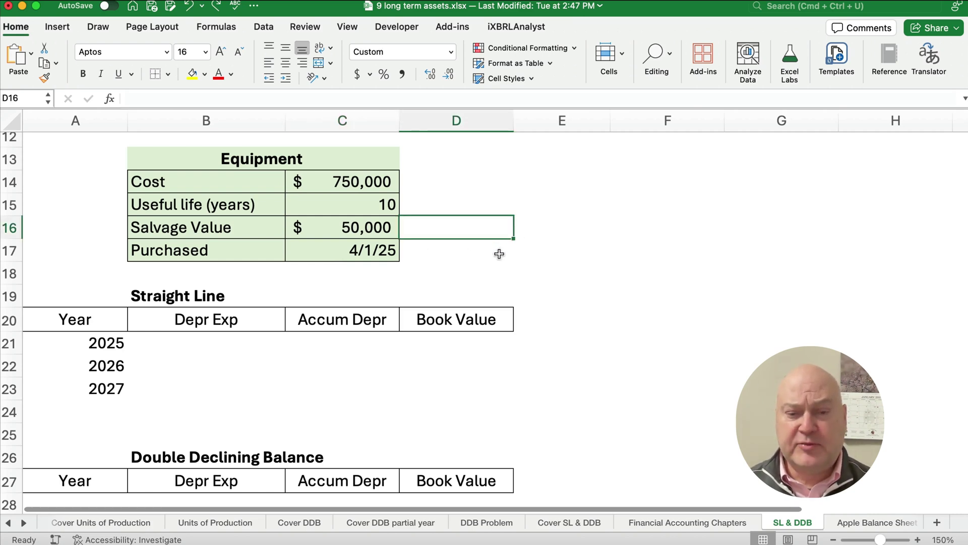
{"action": "left_click", "coordinate": [500, 252]}
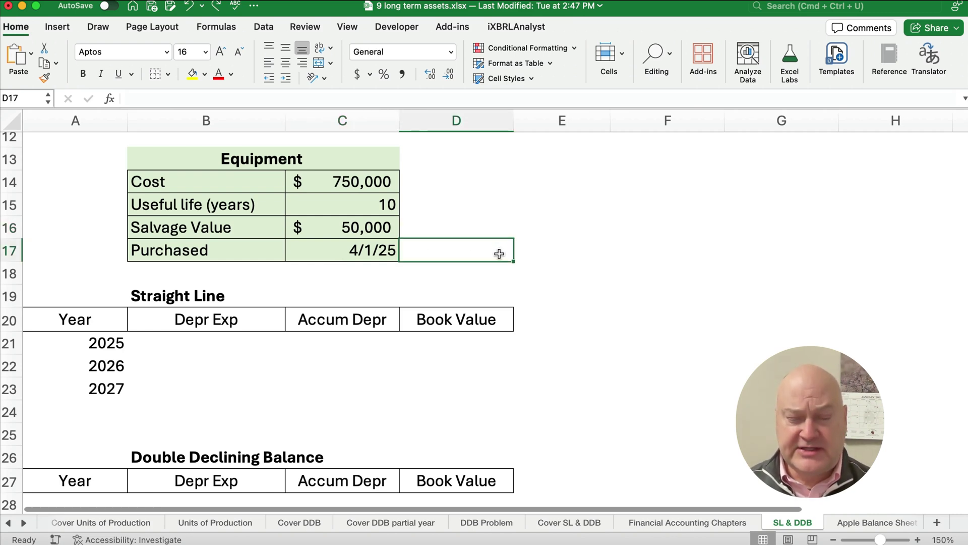
Step: Enter =(C14-C16)/C15 in E16 for 70,000 annual straight-line depreciation
{"action": "left_click", "coordinate": [542, 225]}
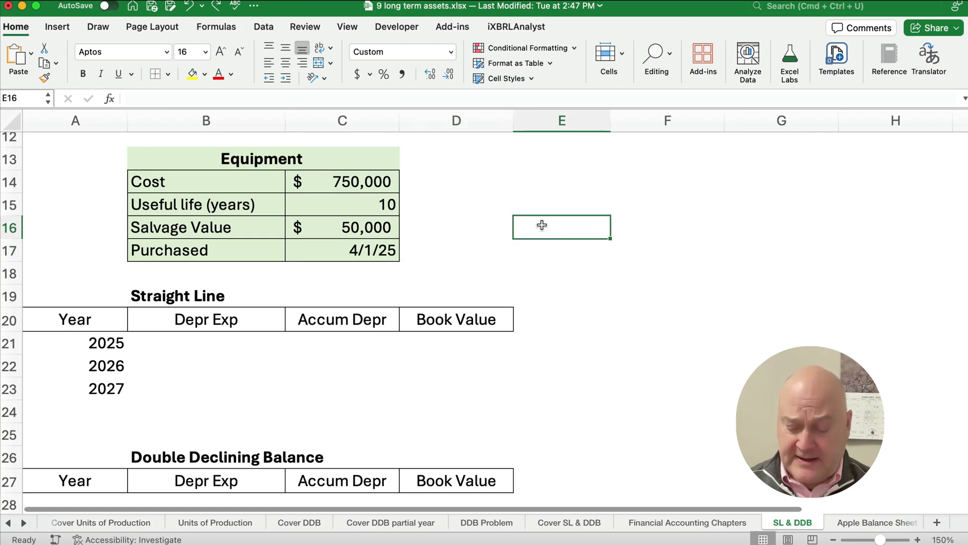
{"action": "type", "text": "="}
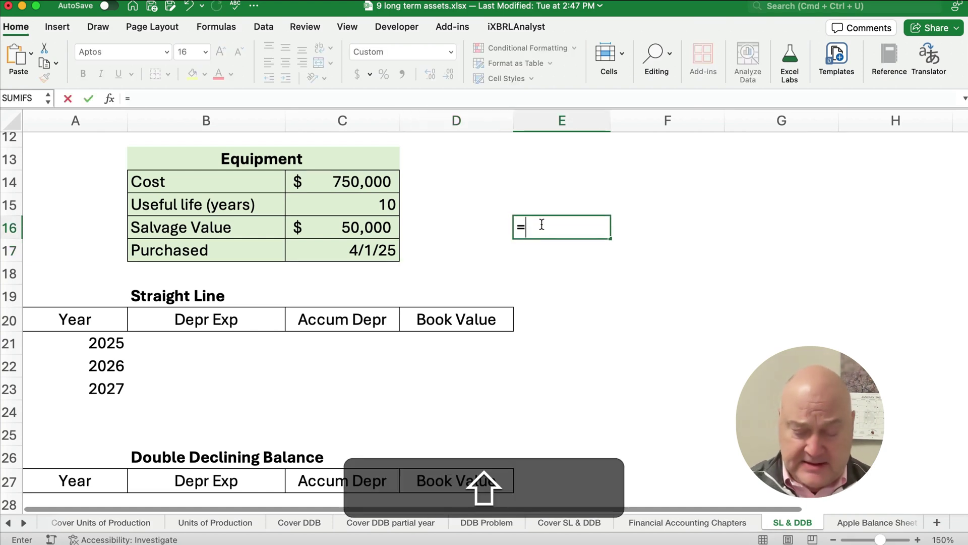
{"action": "type", "text": "("}
{"action": "left_click", "coordinate": [384, 181]}
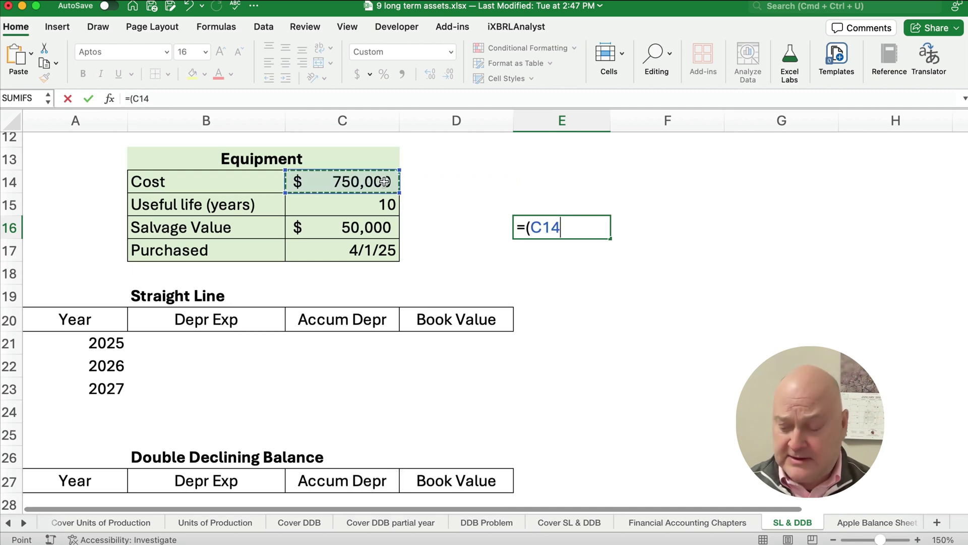
{"action": "type", "text": "-"}
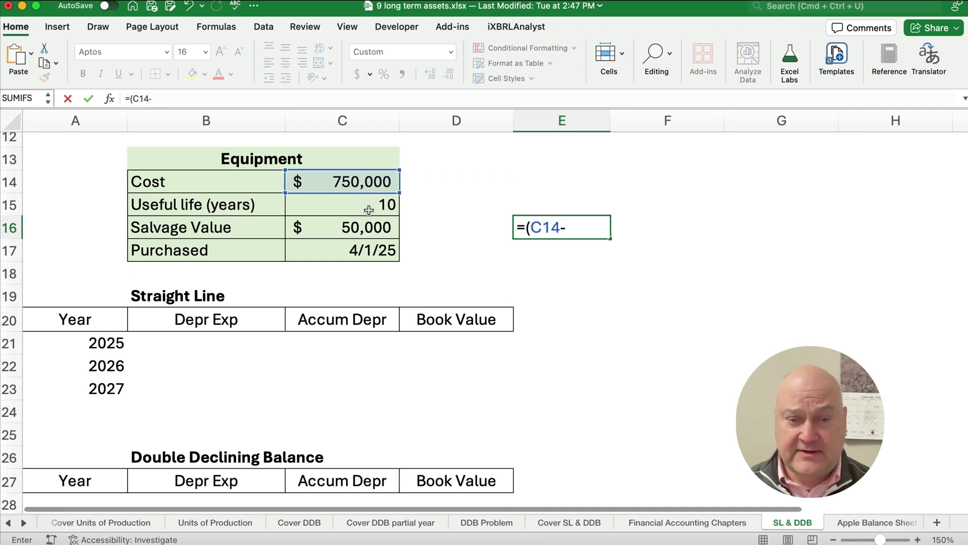
{"action": "left_click", "coordinate": [368, 227]}
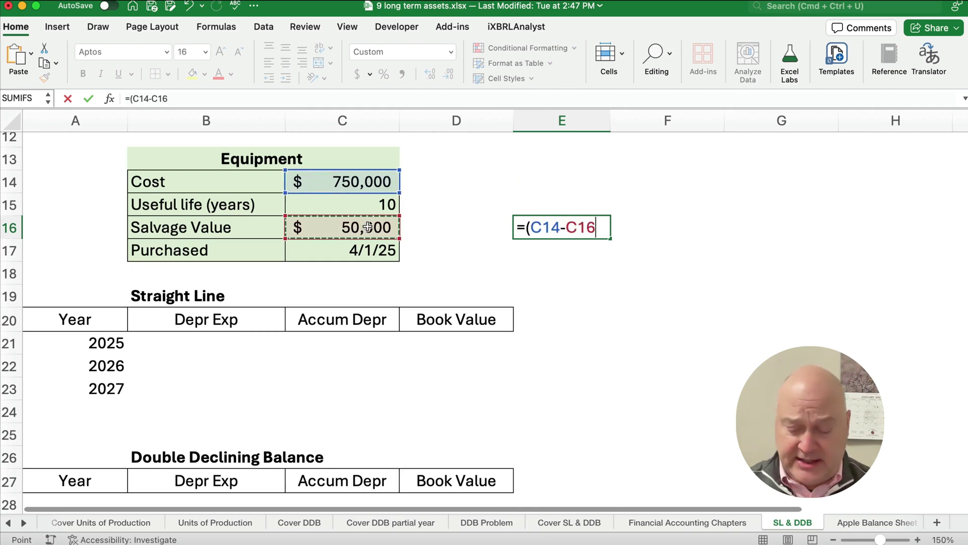
{"action": "type", "text": ")"}
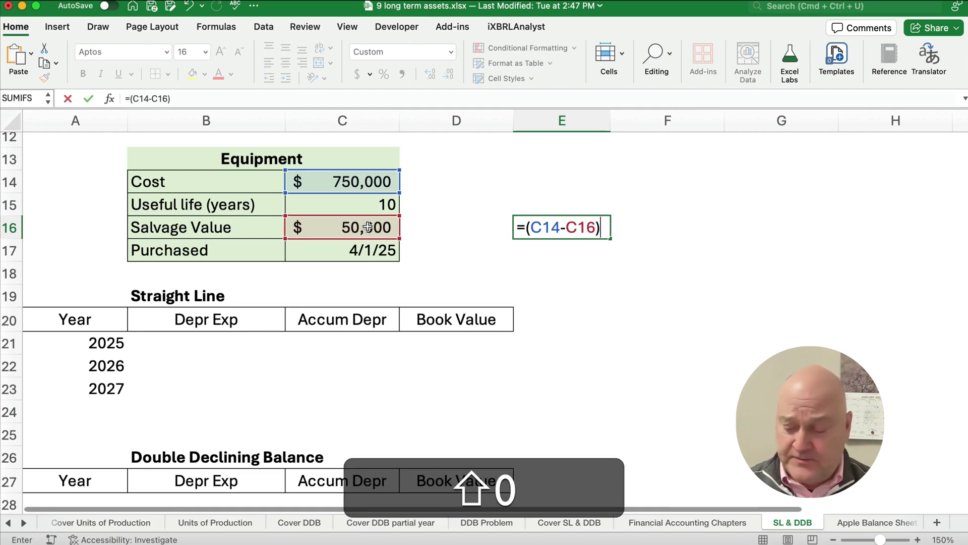
{"action": "type", "text": "/"}
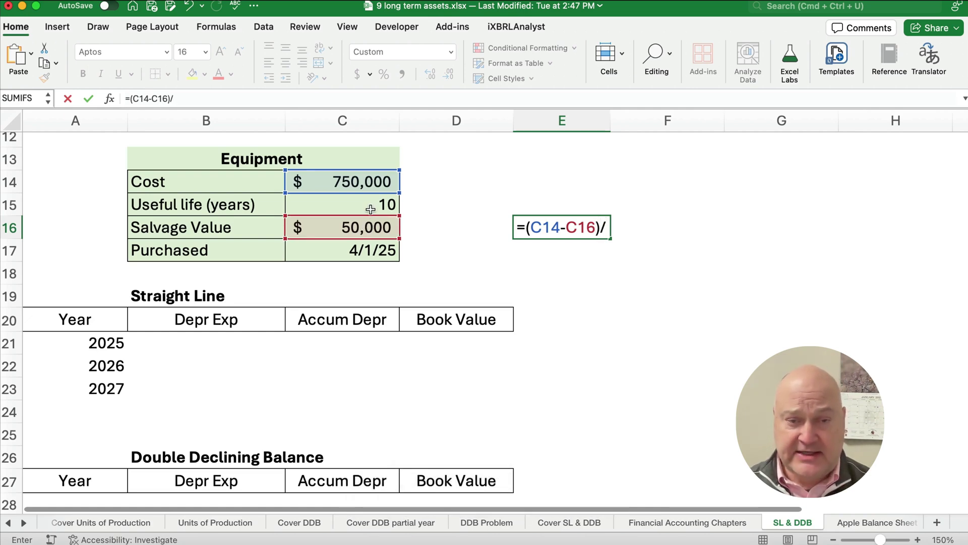
{"action": "left_click", "coordinate": [372, 207]}
{"action": "key", "text": "Return"}
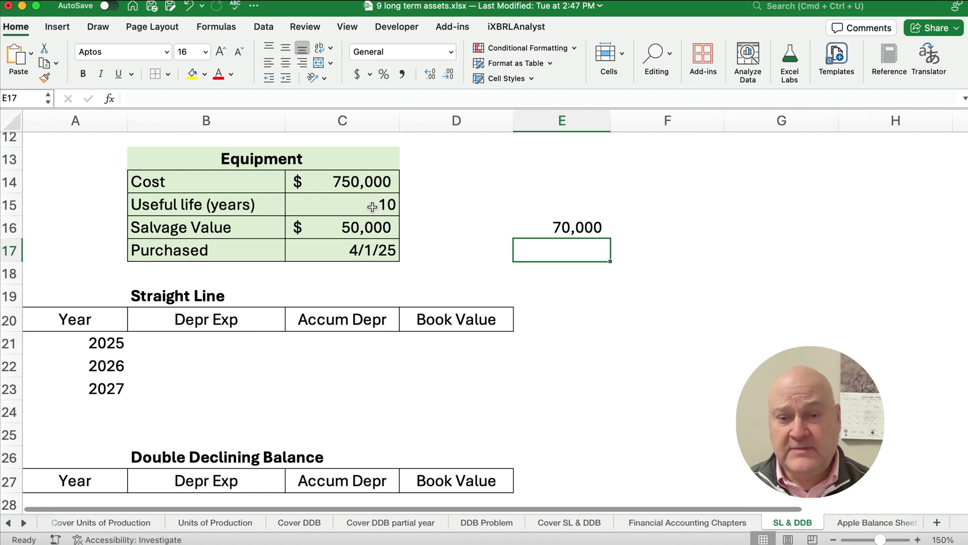
{"action": "left_click", "coordinate": [566, 230]}
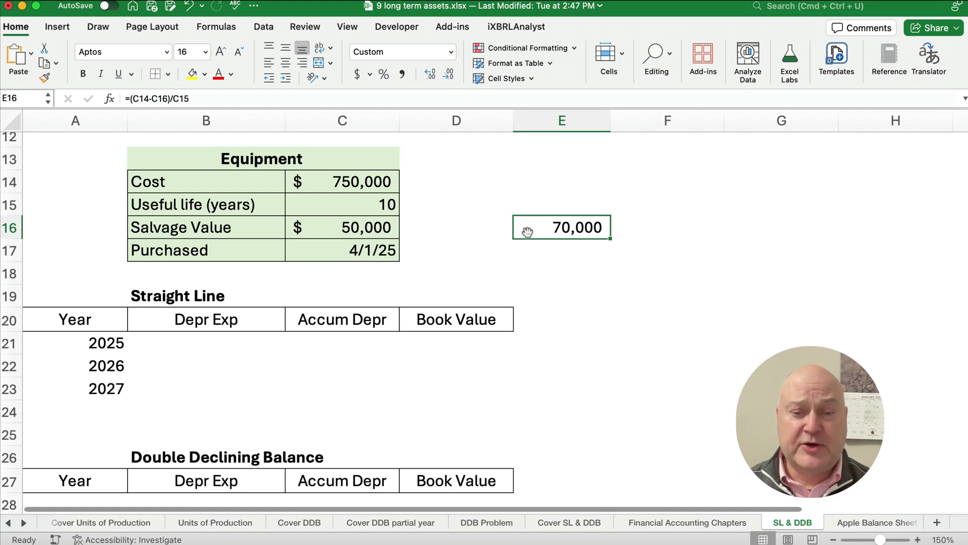
Step: Label the cell beside the 70,000 result 'SL'
{"action": "left_click", "coordinate": [625, 230]}
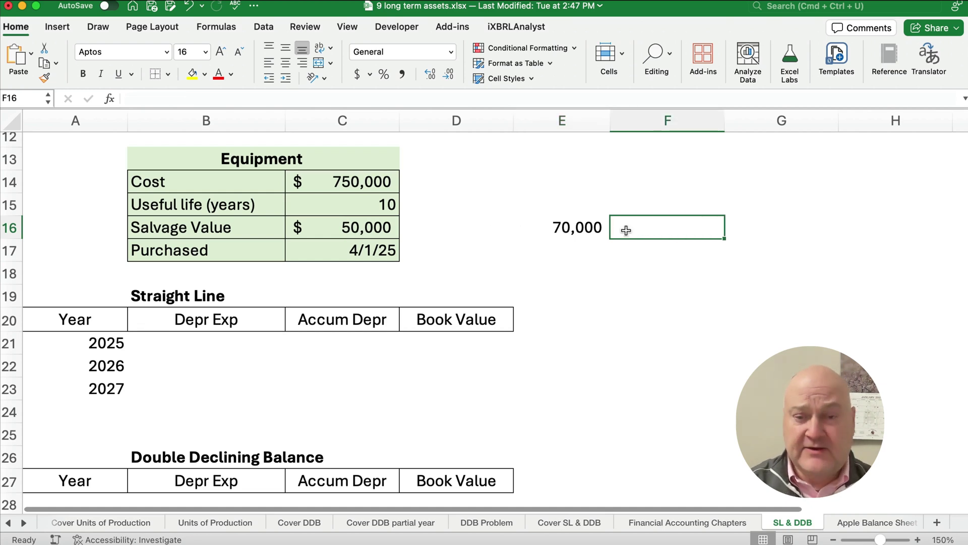
{"action": "type", "text": "SL"}
{"action": "key", "text": "Return"}
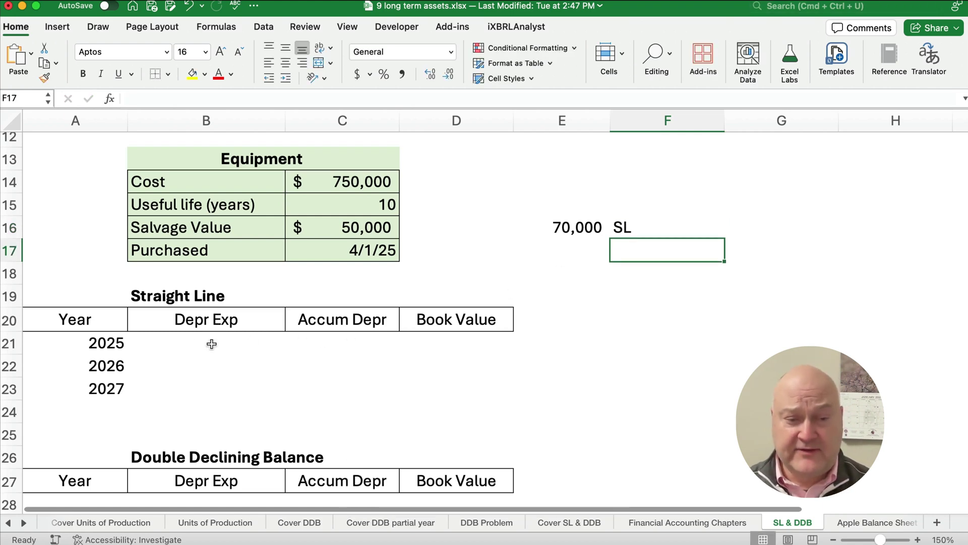
Step: Enter =E16*9/12 in B21 for the $52,500 2025 straight-line expense
{"action": "left_click", "coordinate": [211, 343]}
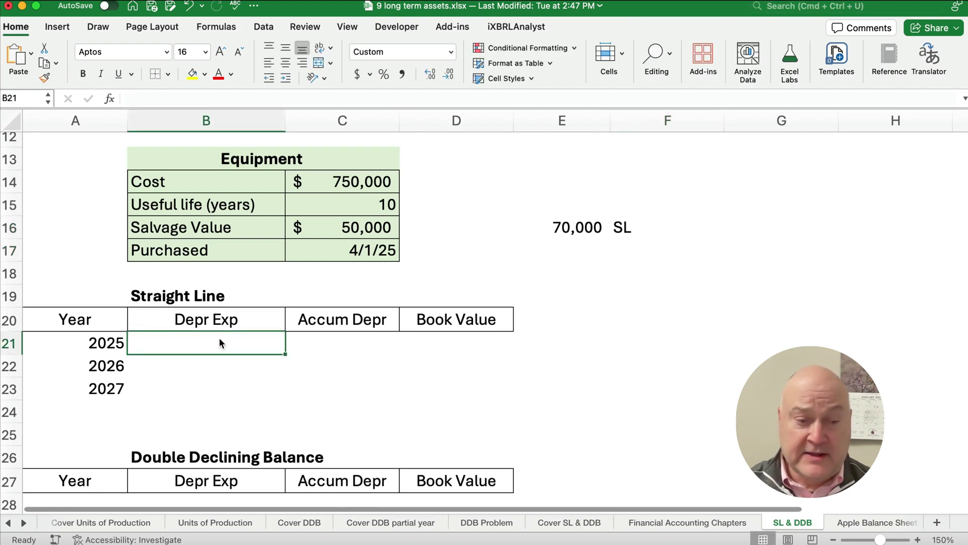
{"action": "type", "text": "="}
{"action": "left_click", "coordinate": [550, 229]}
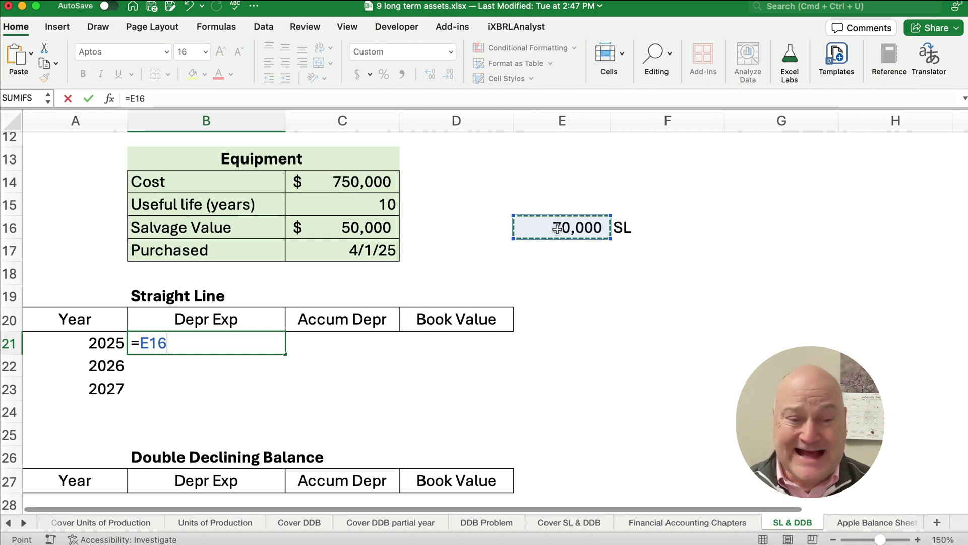
{"action": "type", "text": "*"}
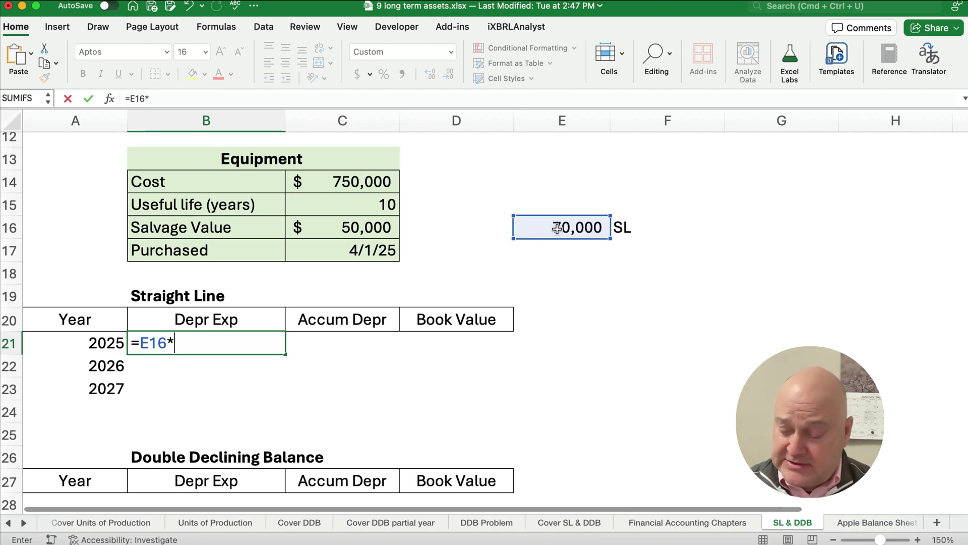
{"action": "type", "text": "9/1"}
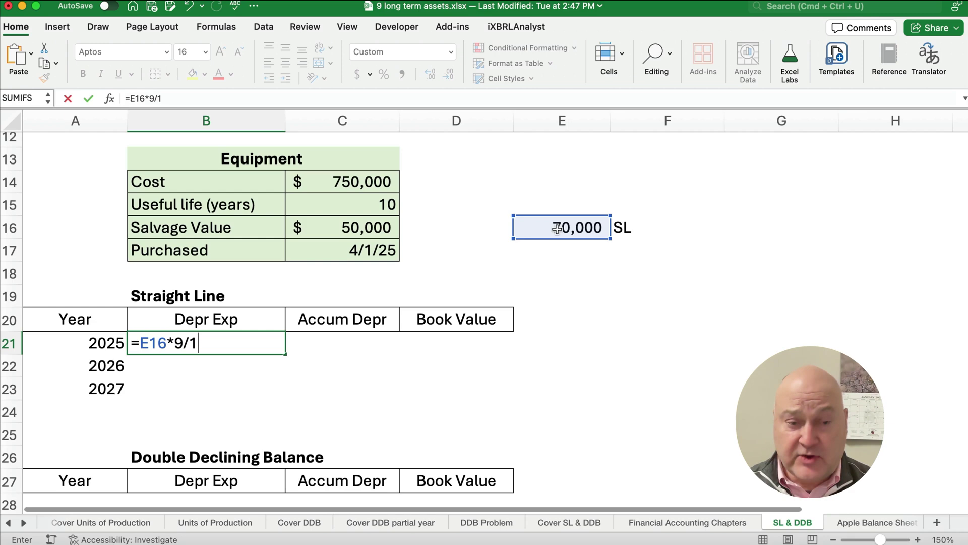
{"action": "type", "text": "2"}
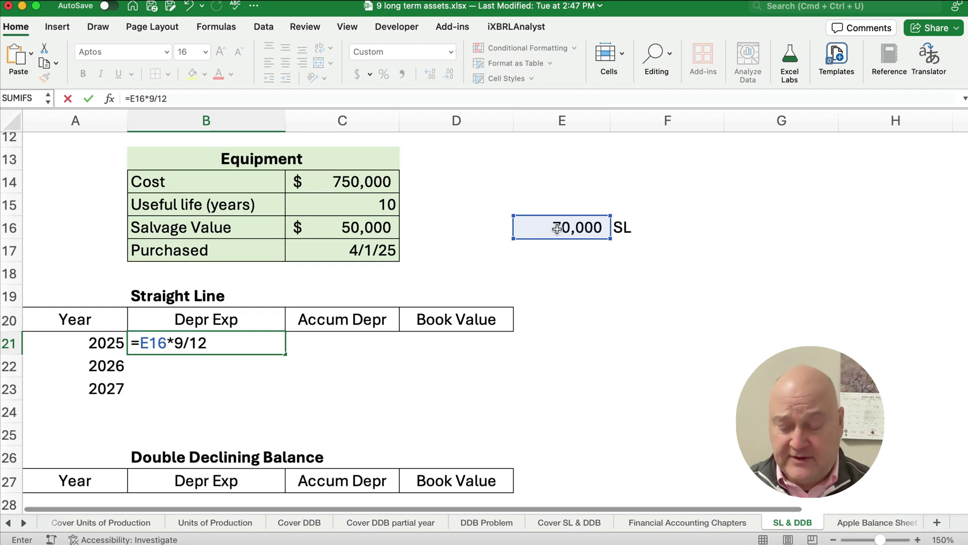
{"action": "key", "text": "Return"}
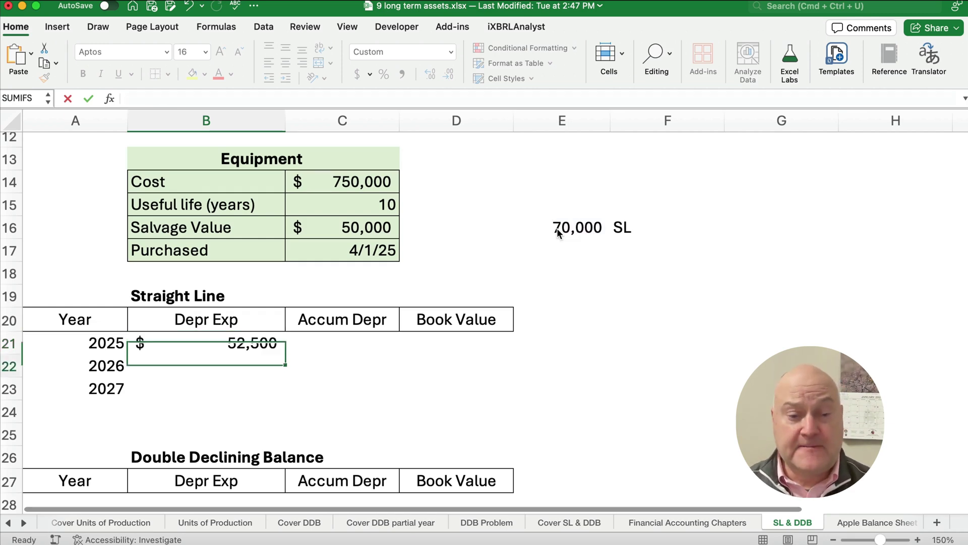
Step: Set 2025 accumulated depreciation in C21 to =B21, showing $52,500
{"action": "key", "text": "Up"}
{"action": "key", "text": "Right"}
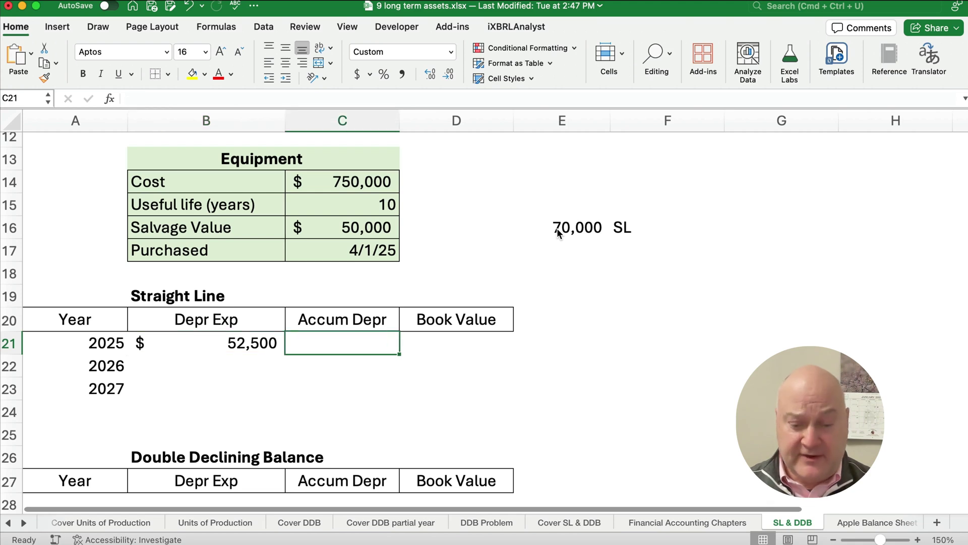
{"action": "type", "text": "="}
{"action": "key", "text": "Left"}
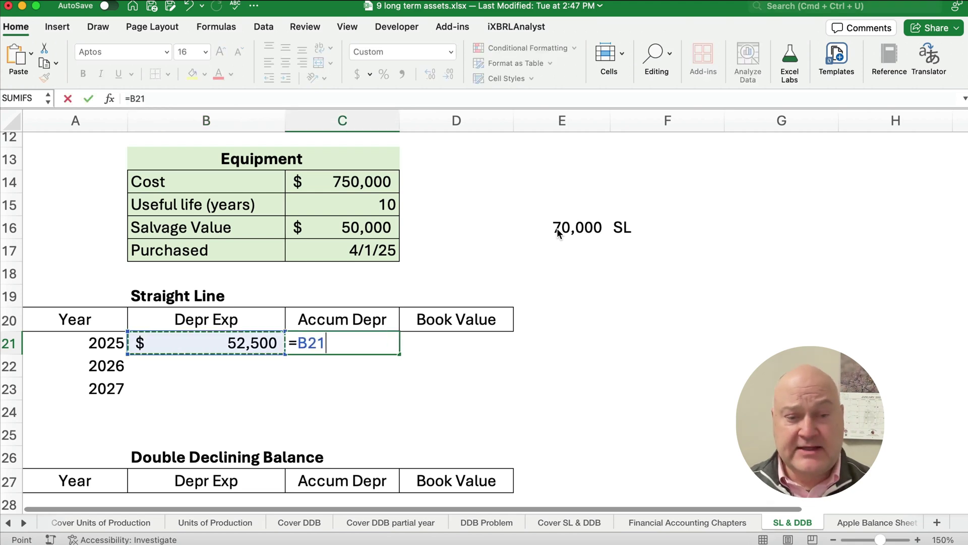
{"action": "key", "text": "Return"}
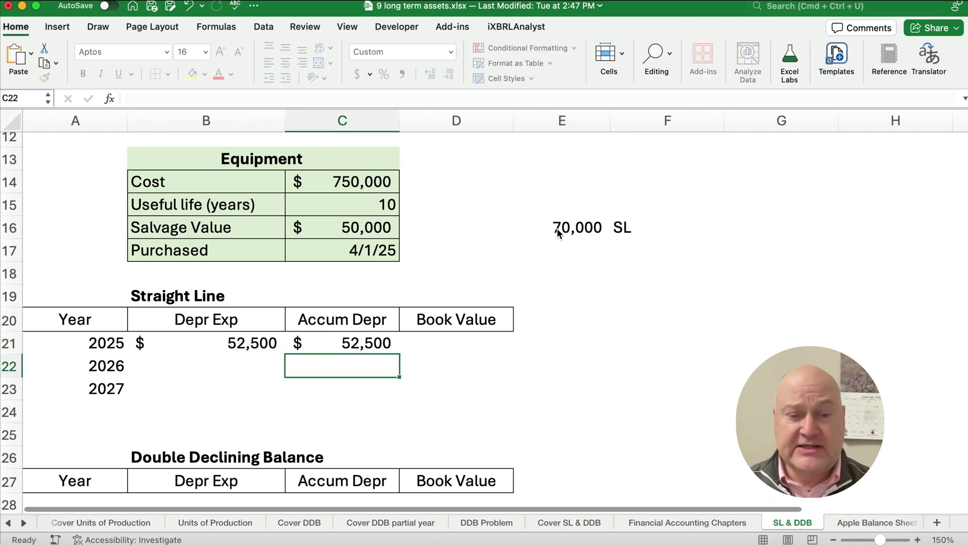
Step: Enter =$C$14-C21 in D21 for the $697,500 2025 book value
{"action": "key", "text": "Up"}
{"action": "key", "text": "Right"}
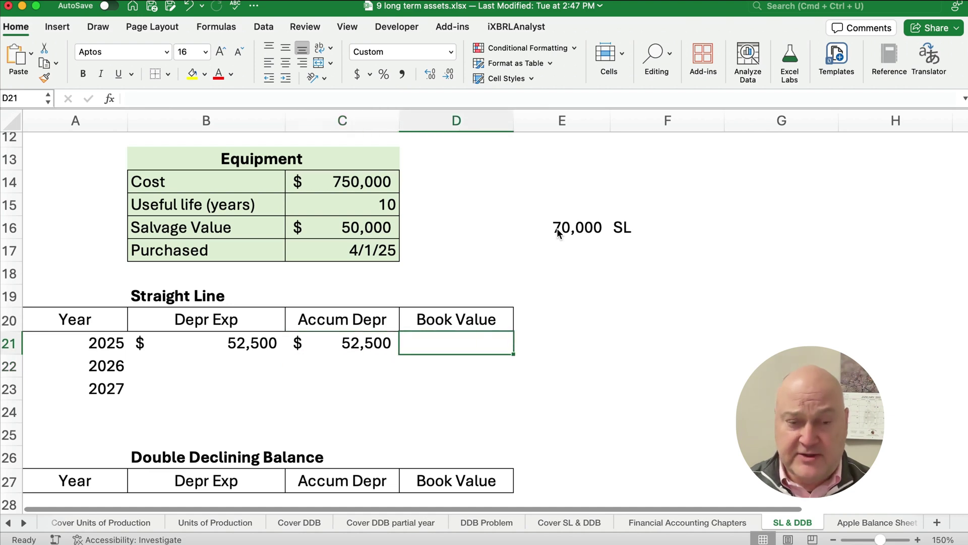
{"action": "type", "text": "="}
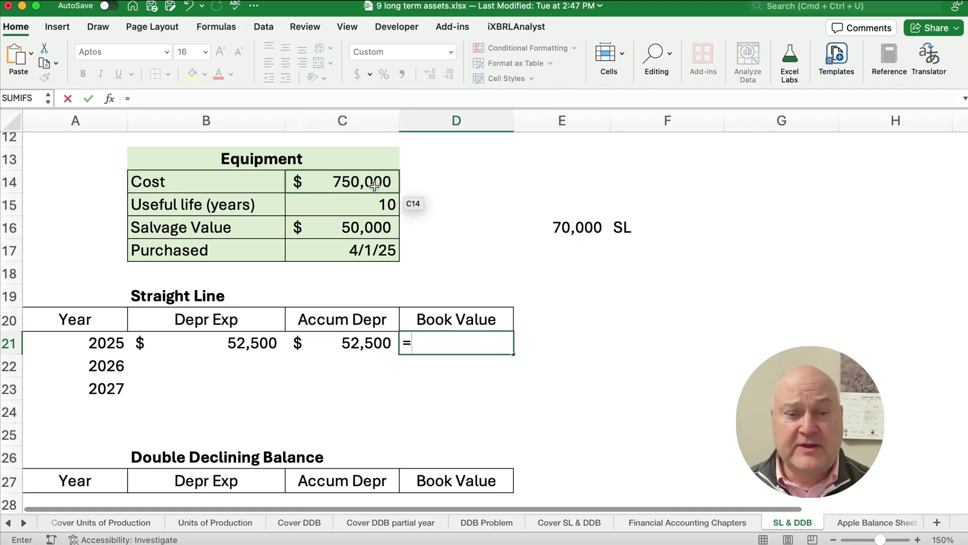
{"action": "left_click", "coordinate": [374, 186]}
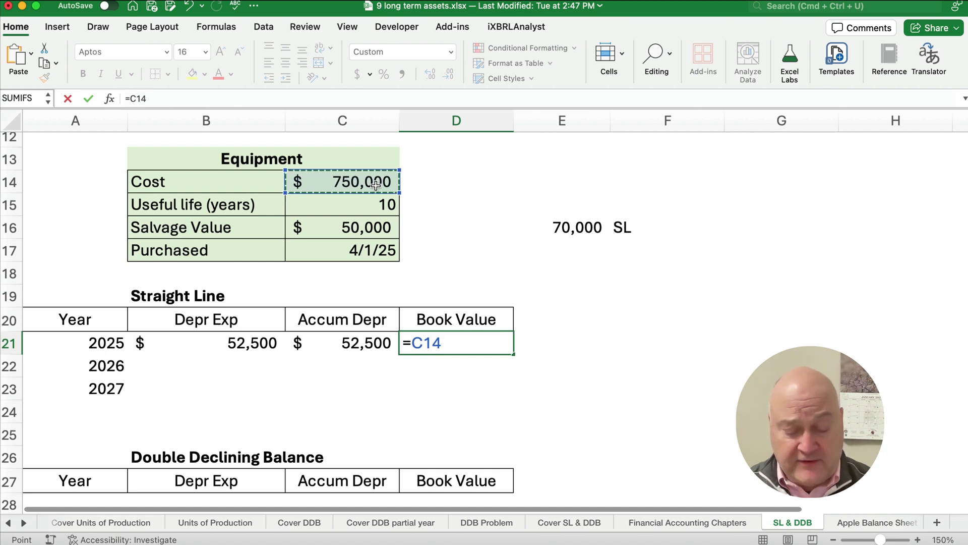
{"action": "key", "text": "cmd+t"}
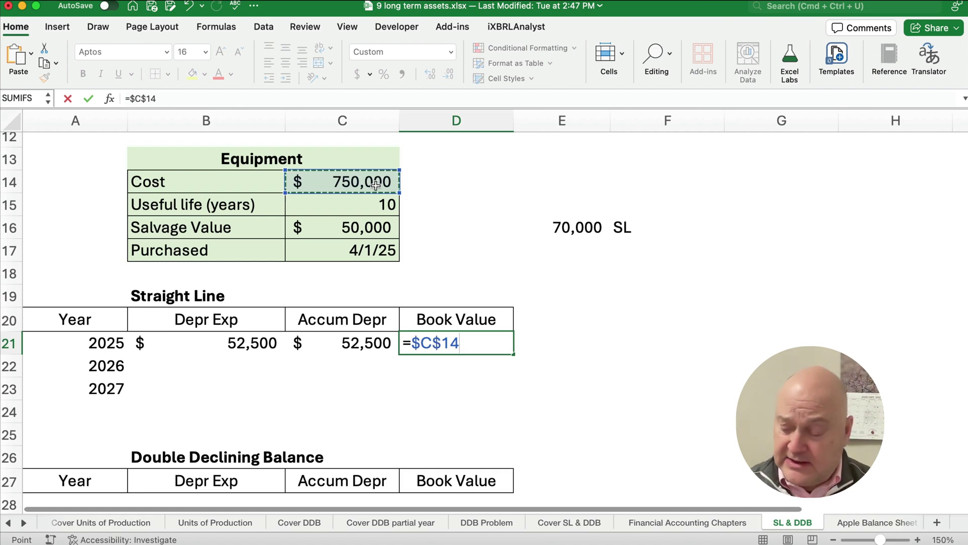
{"action": "type", "text": "-"}
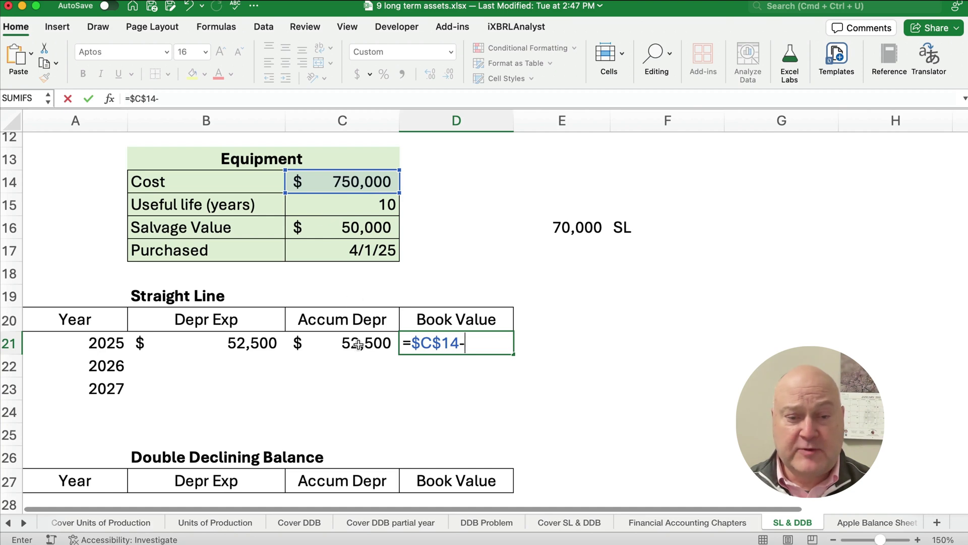
{"action": "left_click", "coordinate": [358, 347]}
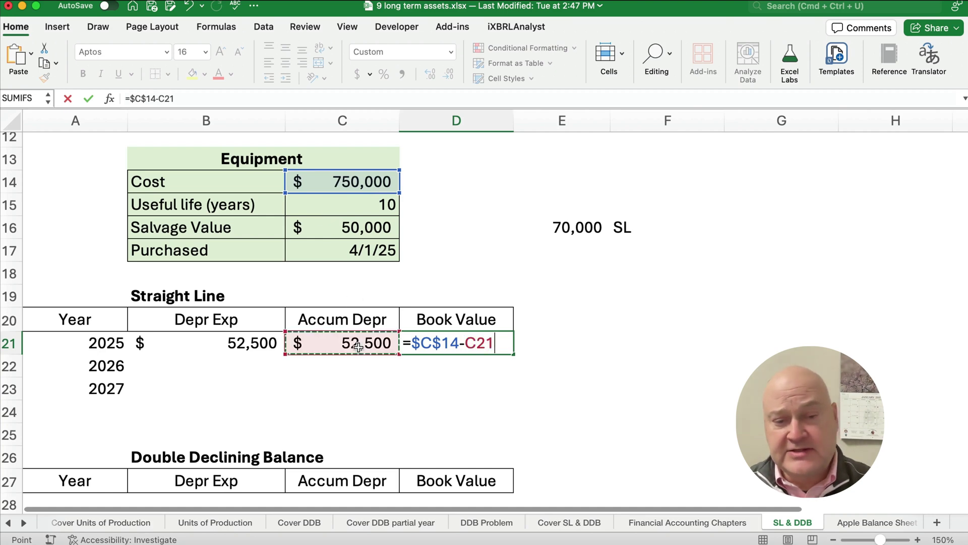
{"action": "key", "text": "Return"}
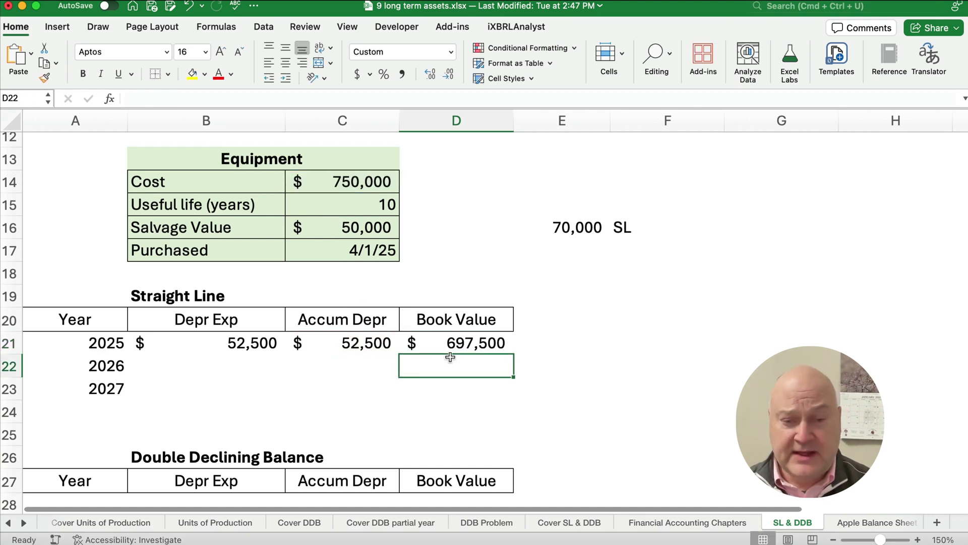
{"action": "left_click", "coordinate": [460, 351]}
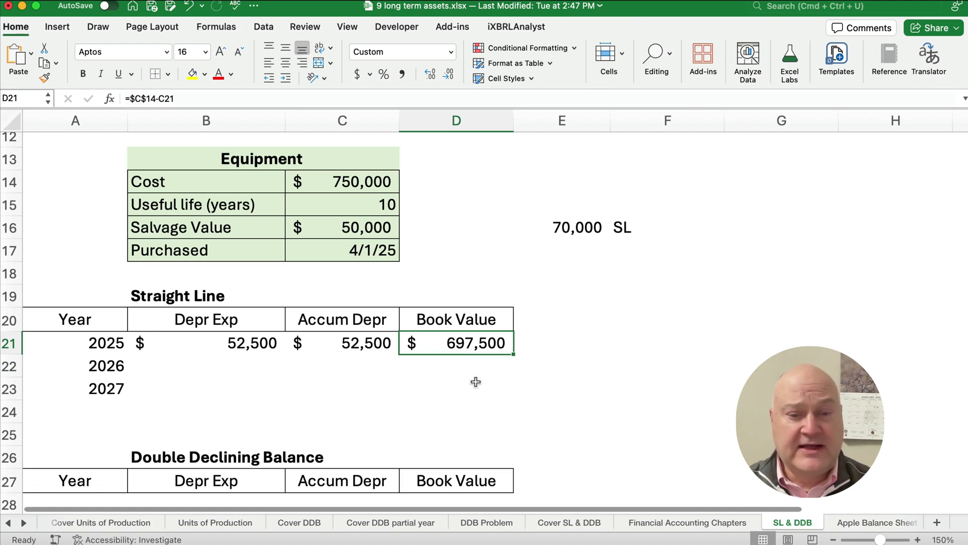
Step: Enter =$E$16 in B22 for the $70,000 2026 straight-line expense
{"action": "left_click", "coordinate": [247, 366]}
{"action": "type", "text": "="}
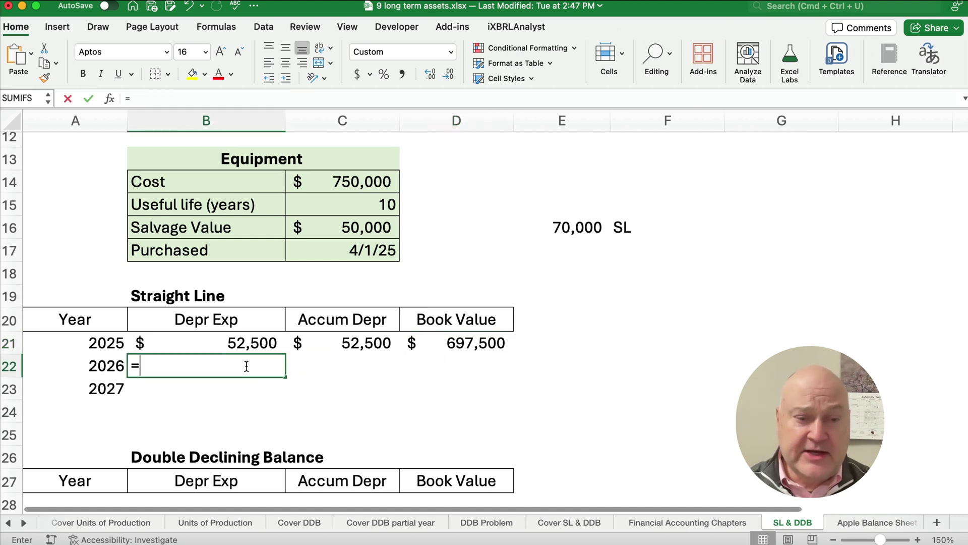
{"action": "left_click", "coordinate": [573, 228]}
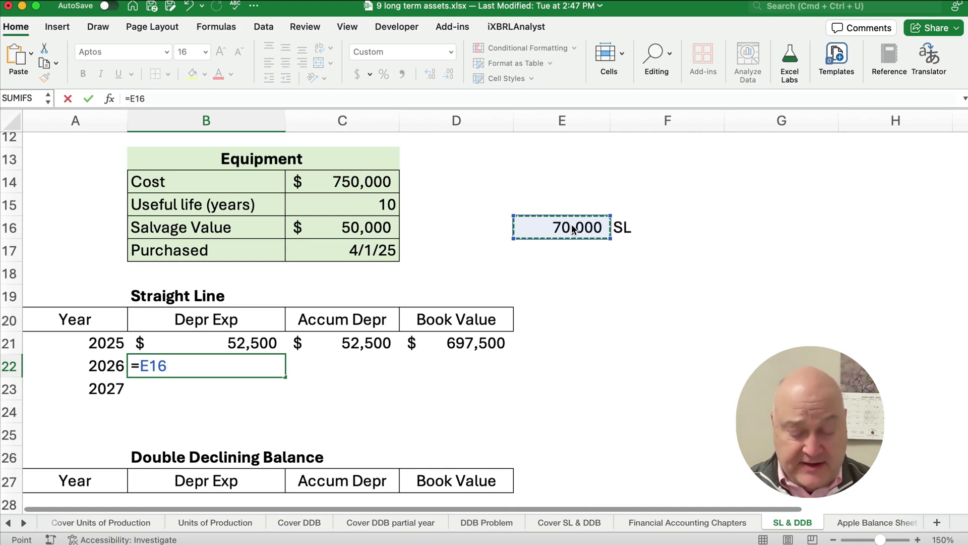
{"action": "key", "text": "F4"}
{"action": "key", "text": "Return"}
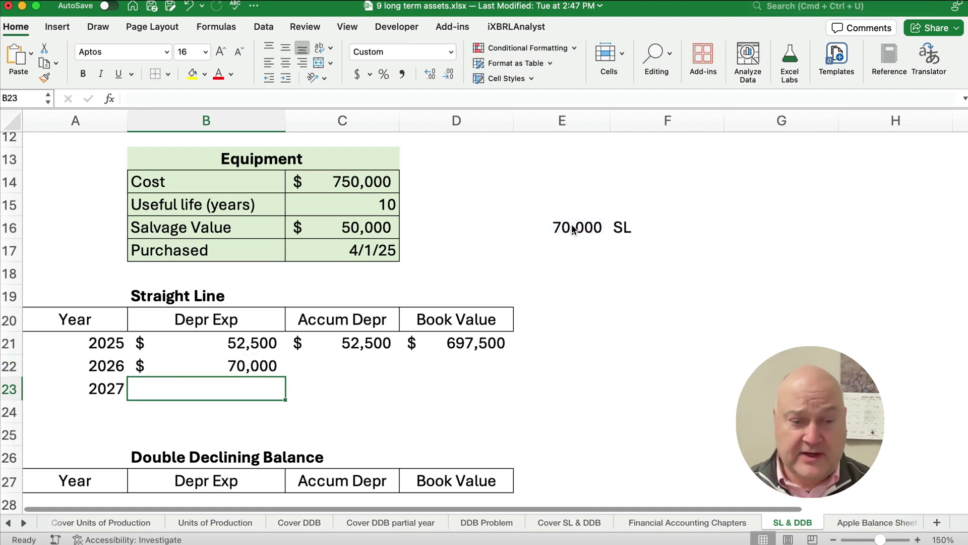
Step: Copy B22 down to B23 and review the 2025–2027 expense formulas
{"action": "left_click", "coordinate": [261, 359]}
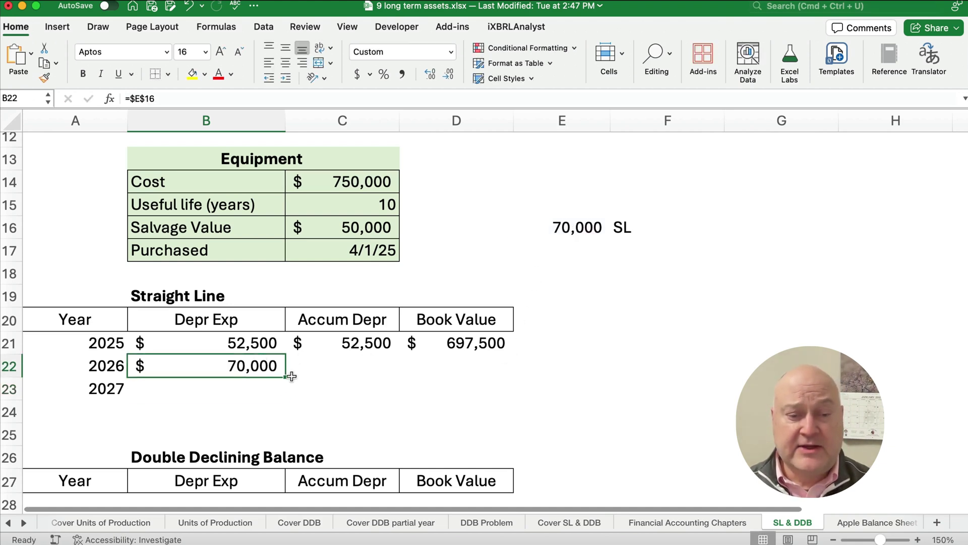
{"action": "left_click_drag", "start_coordinate": [285, 374], "coordinate": [286, 393]}
{"action": "left_click", "coordinate": [255, 344]}
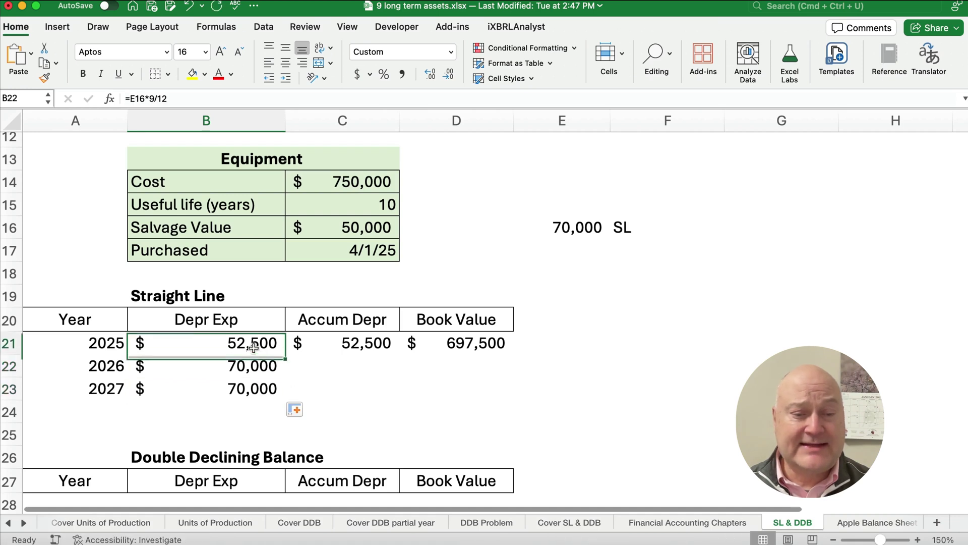
{"action": "left_click", "coordinate": [249, 363]}
{"action": "left_click", "coordinate": [245, 389]}
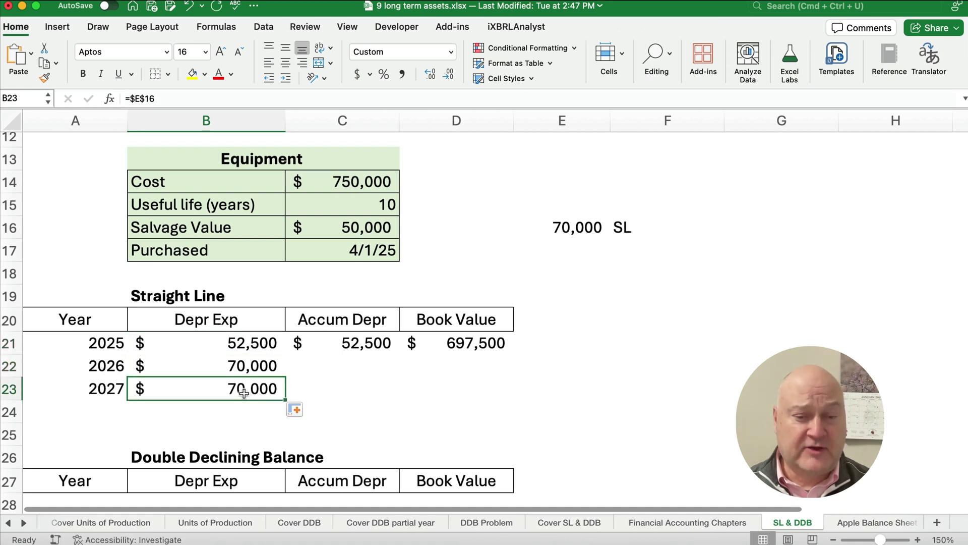
{"action": "left_click", "coordinate": [335, 364]}
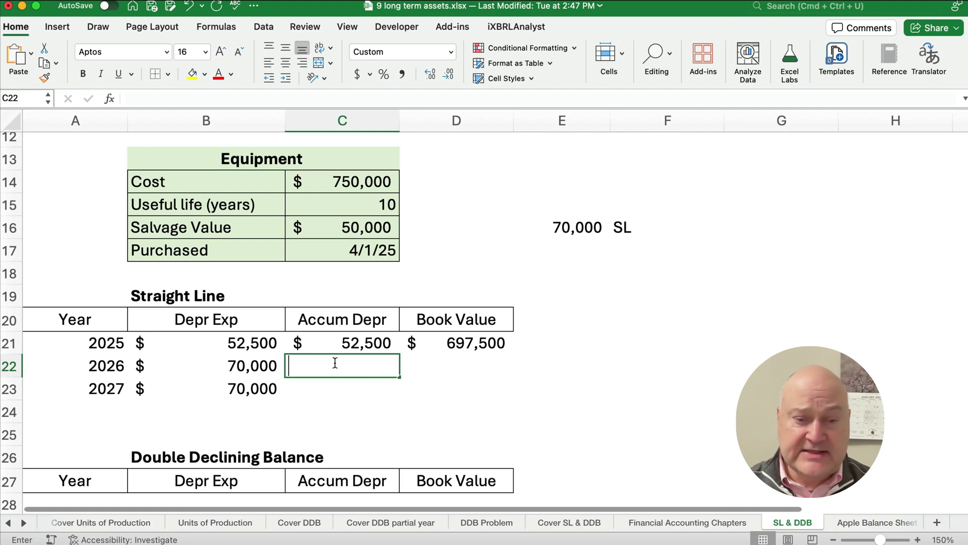
Step: Enter =C21+B22 in C22 and fill to C23, giving $122,500 and $192,500
{"action": "type", "text": "="}
{"action": "key", "text": "Up"}
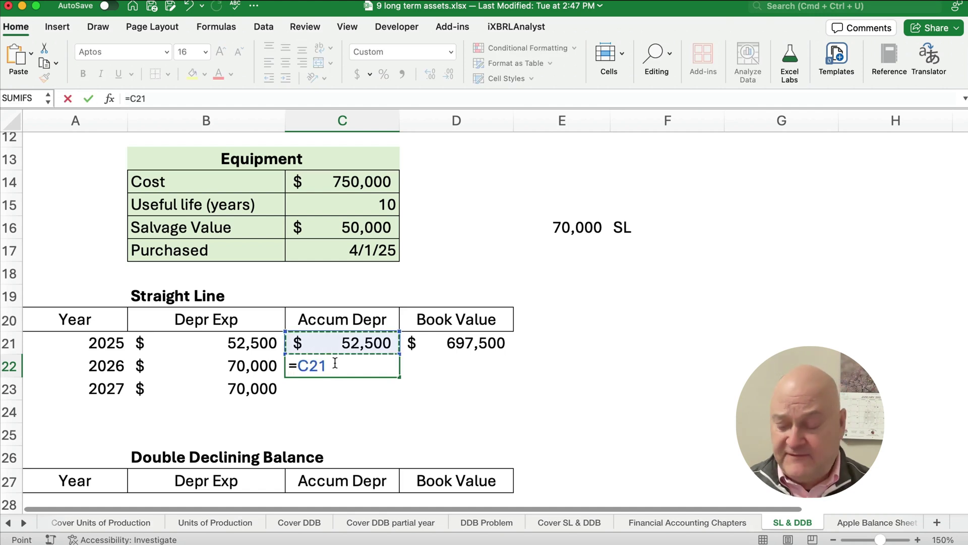
{"action": "type", "text": "+"}
{"action": "key", "text": "Left"}
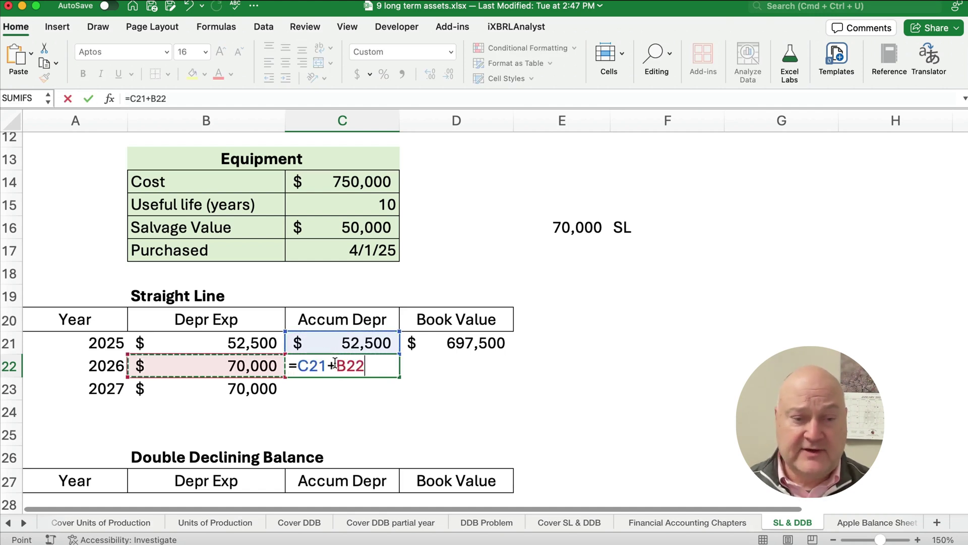
{"action": "key", "text": "Return"}
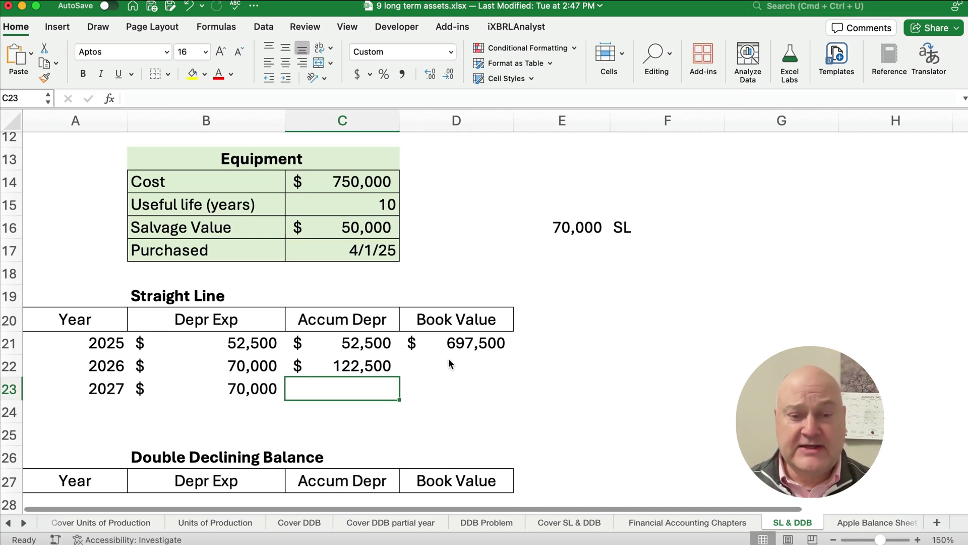
{"action": "left_click", "coordinate": [386, 364]}
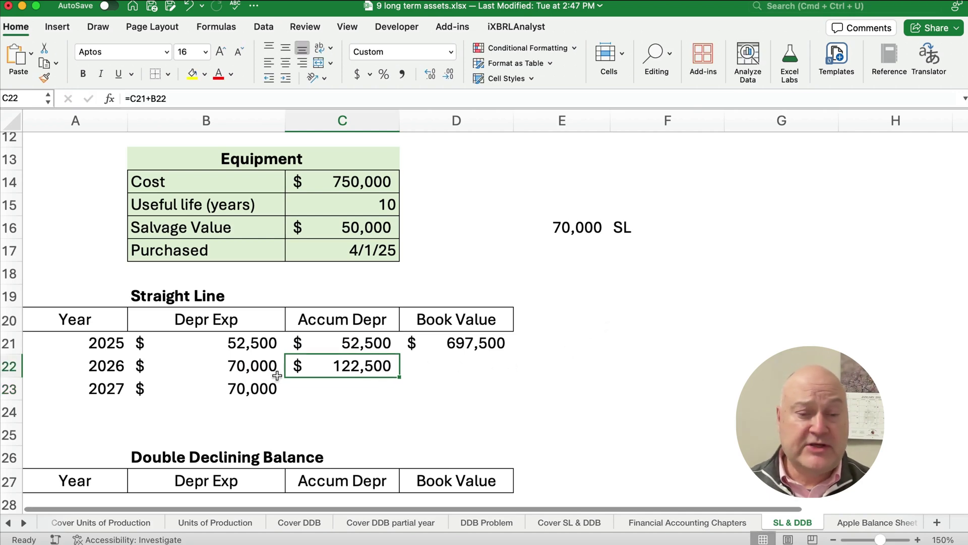
{"action": "left_click_drag", "start_coordinate": [399, 376], "coordinate": [399, 397]}
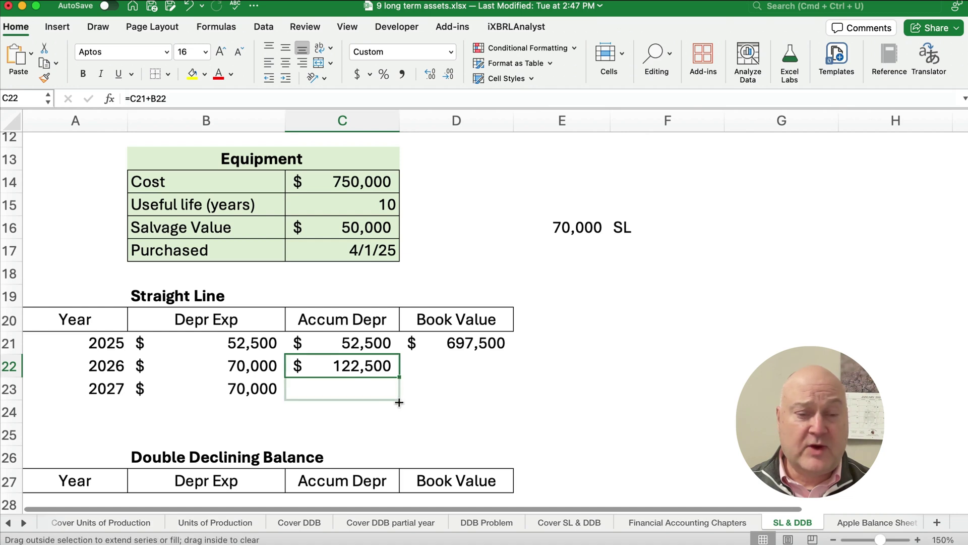
{"action": "left_click", "coordinate": [459, 365]}
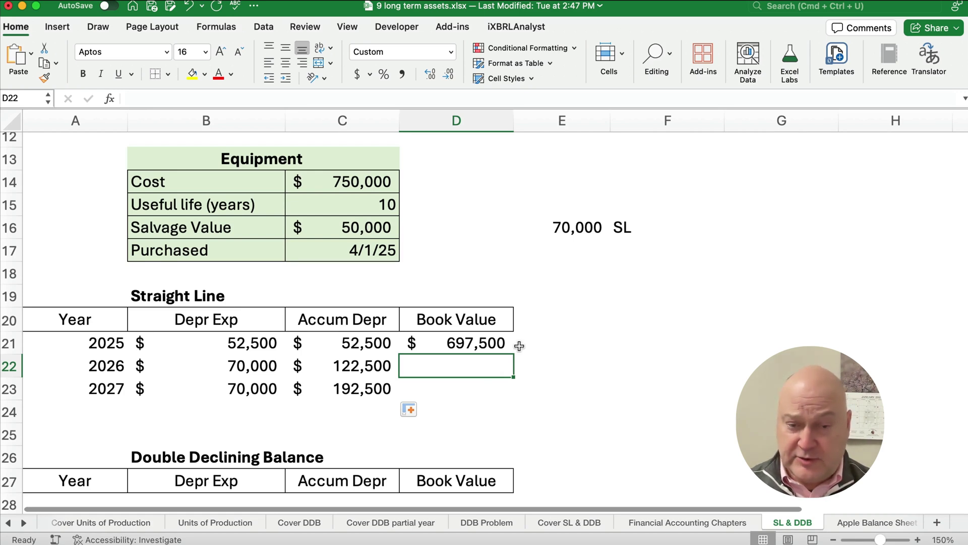
Step: Enter =$C$14-C22 in D22 and fill to D23 for $627,500 and $557,500 book values
{"action": "type", "text": "="}
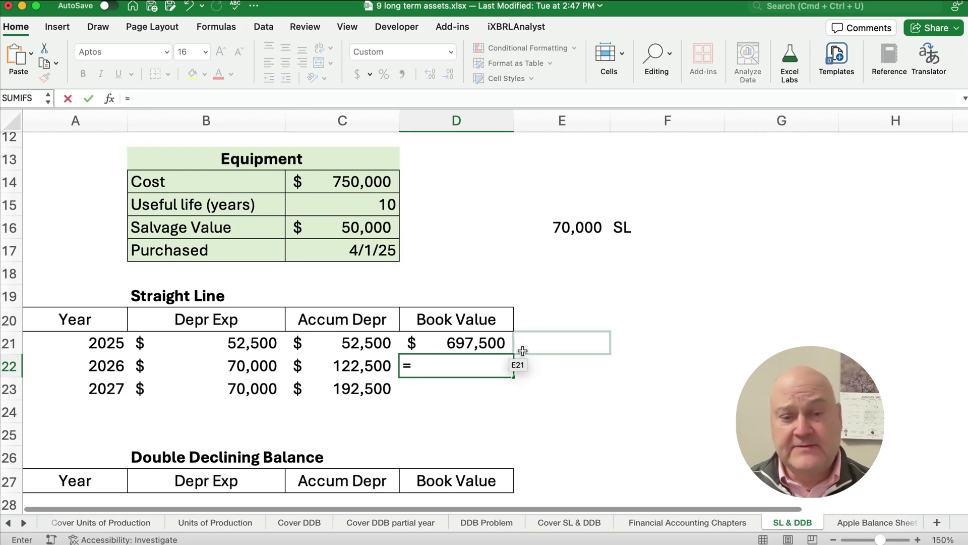
{"action": "left_click", "coordinate": [368, 190]}
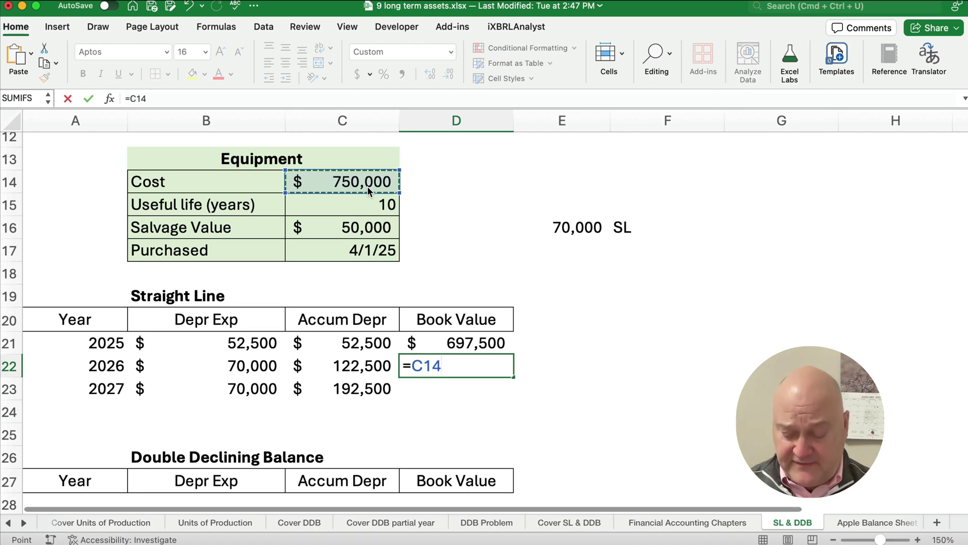
{"action": "key", "text": "cmd+t"}
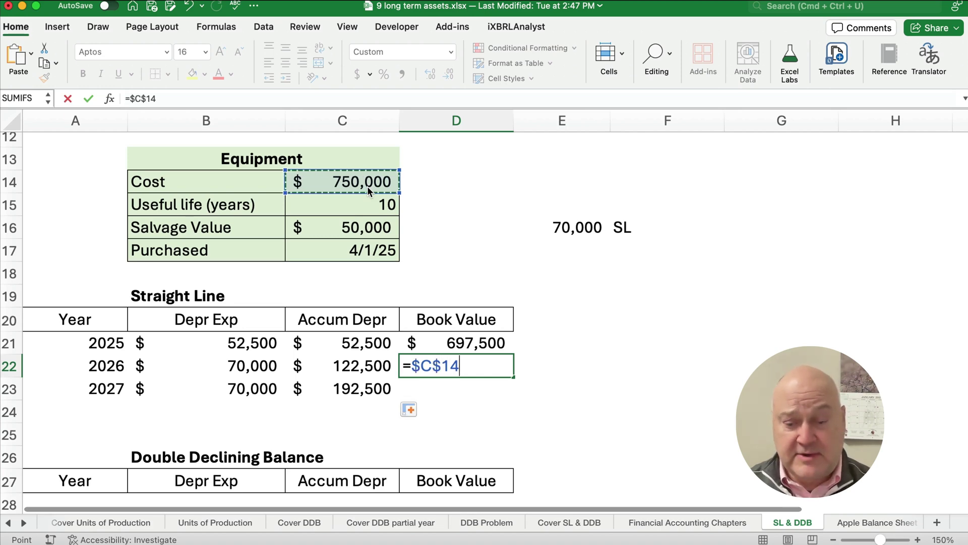
{"action": "type", "text": "-"}
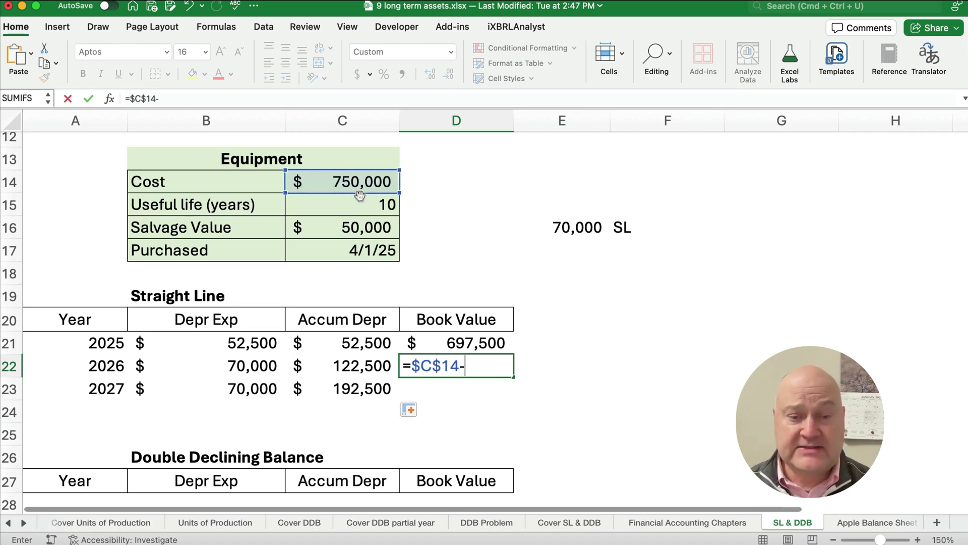
{"action": "left_click", "coordinate": [346, 364]}
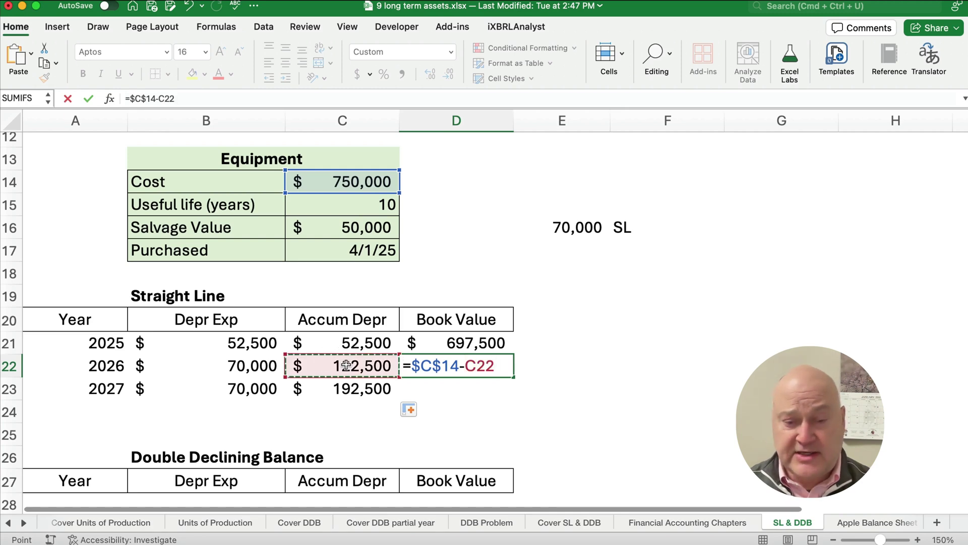
{"action": "key", "text": "Return"}
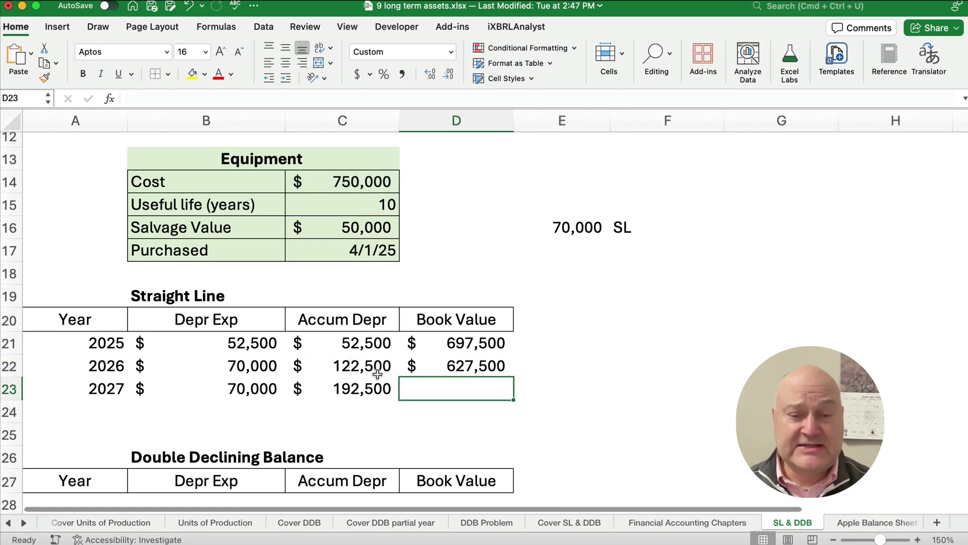
{"action": "left_click", "coordinate": [444, 365]}
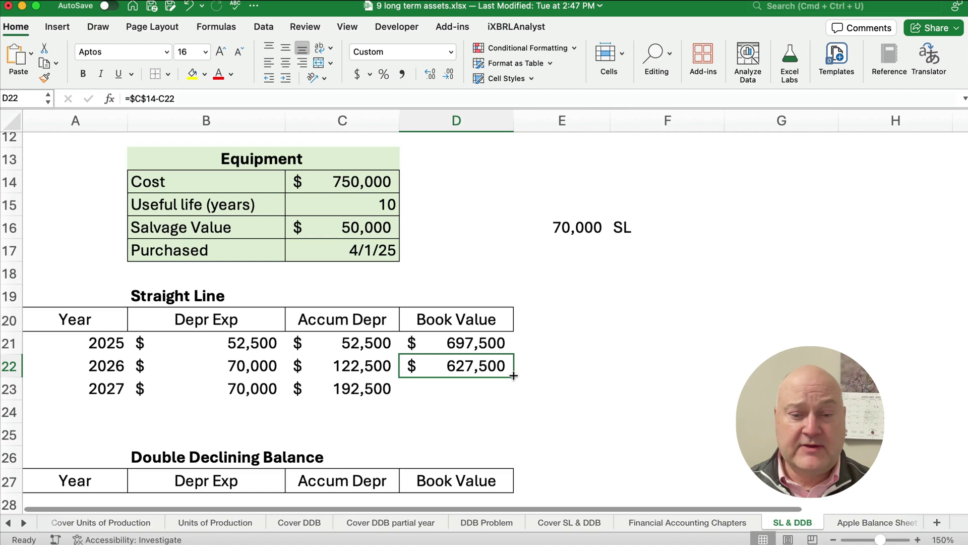
{"action": "left_click_drag", "start_coordinate": [513, 377], "coordinate": [517, 401]}
{"action": "left_click", "coordinate": [472, 395]}
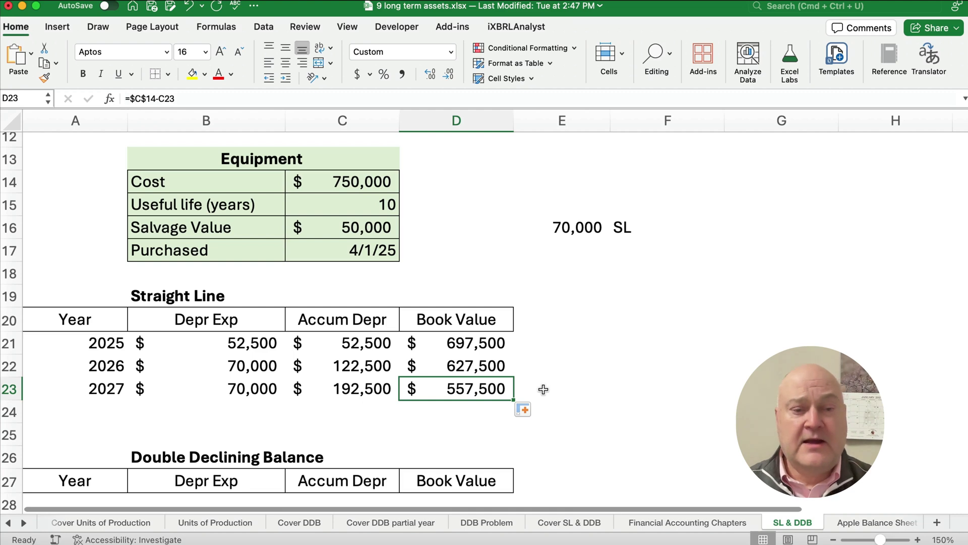
Step: Link D28's opening double-declining book value to the cost in C14, showing $750,000
{"action": "scroll", "coordinate": [374, 345], "scroll_direction": "down", "scroll_amount": 1}
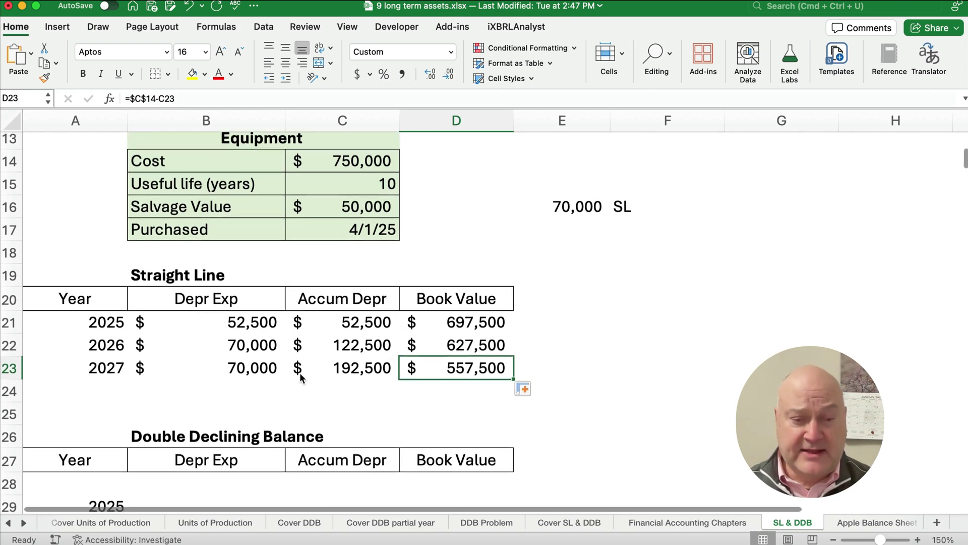
{"action": "scroll", "coordinate": [300, 378], "scroll_direction": "down", "scroll_amount": 1}
{"action": "left_click_drag", "start_coordinate": [222, 302], "coordinate": [230, 343]}
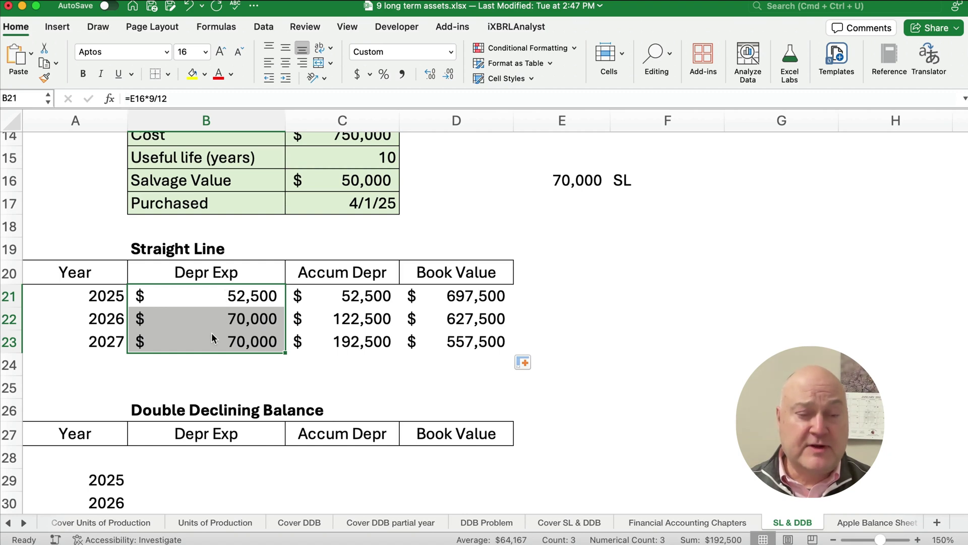
{"action": "scroll", "coordinate": [214, 341], "scroll_direction": "down", "scroll_amount": 2}
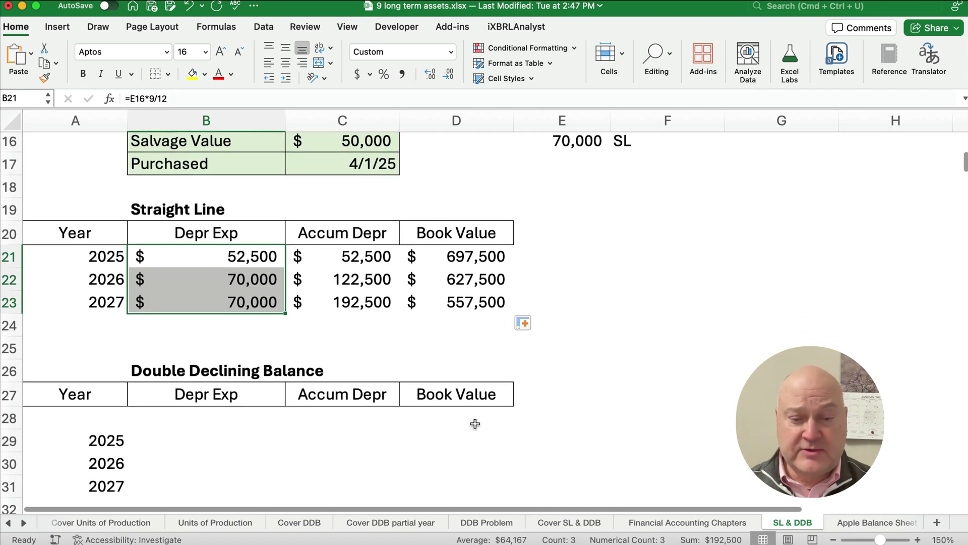
{"action": "left_click", "coordinate": [476, 424]}
{"action": "type", "text": "="}
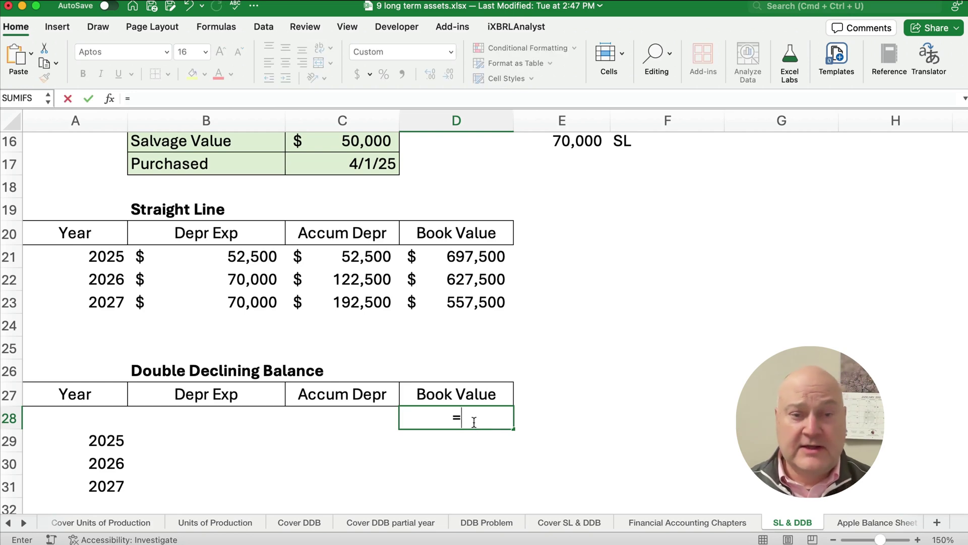
{"action": "scroll", "coordinate": [475, 372], "scroll_direction": "up", "scroll_amount": 4}
{"action": "left_click", "coordinate": [362, 197]}
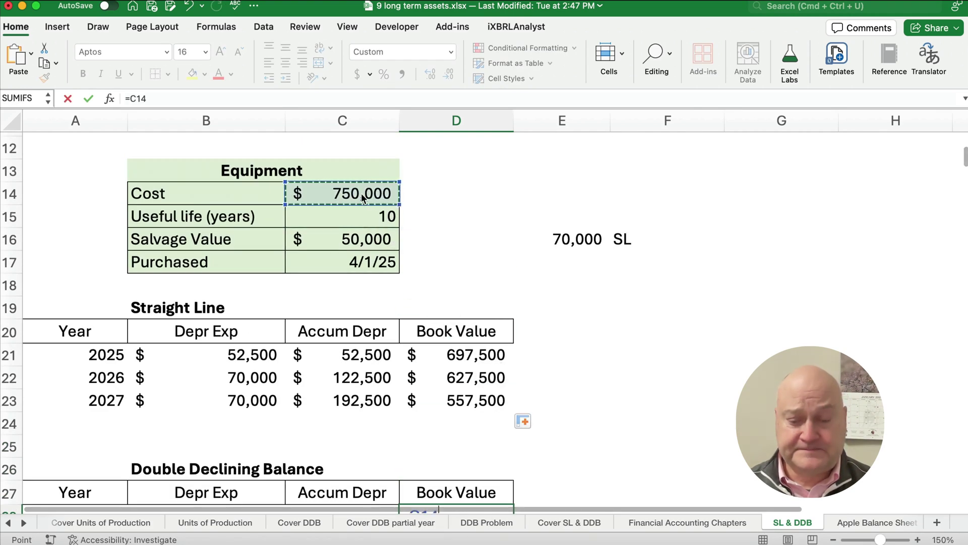
{"action": "key", "text": "Return"}
{"action": "scroll", "coordinate": [329, 286], "scroll_direction": "down", "scroll_amount": 2}
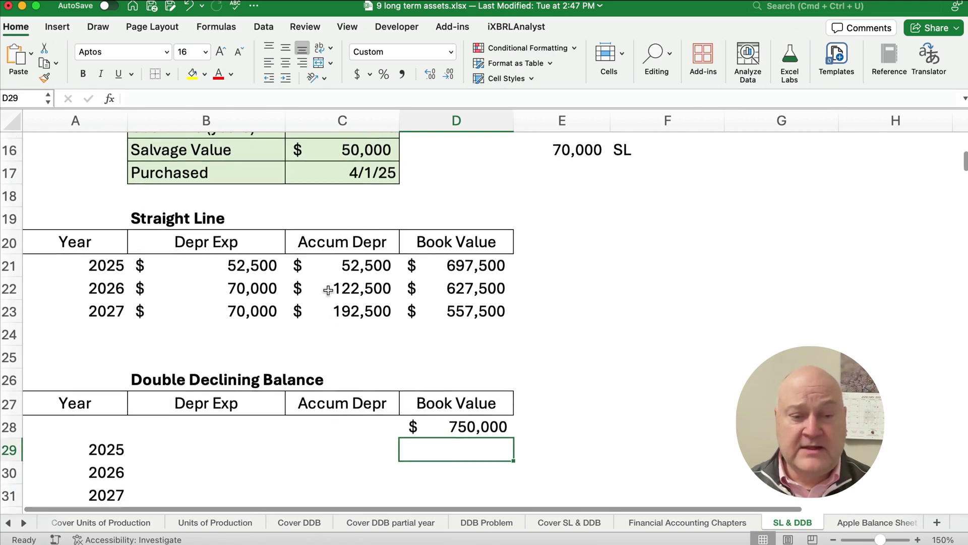
{"action": "scroll", "coordinate": [253, 388], "scroll_direction": "down", "scroll_amount": 1}
Step: Enter =D28*2/10*9/12 in B29 for the $112,500 2025 DDB expense
{"action": "left_click", "coordinate": [206, 419]}
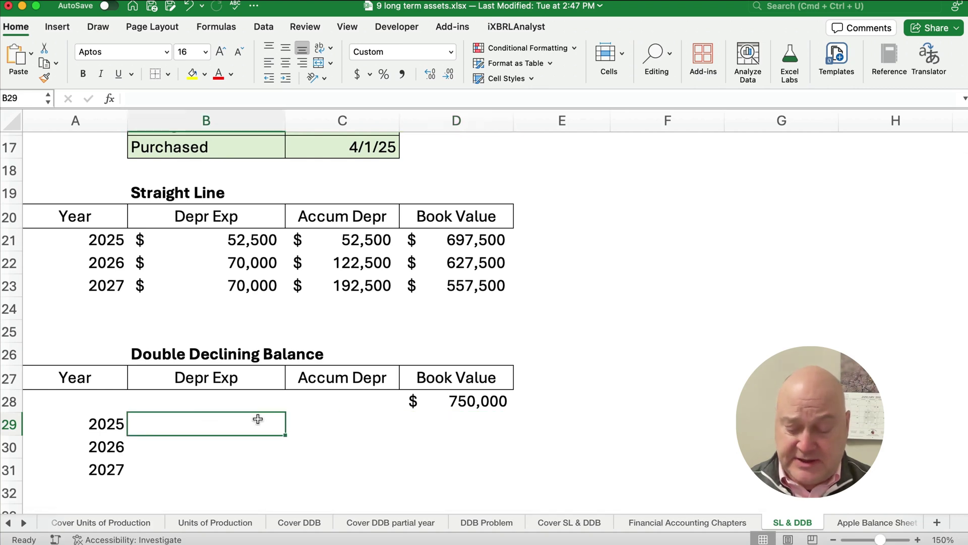
{"action": "type", "text": "="}
{"action": "key", "text": "Right"}
{"action": "key", "text": "Right"}
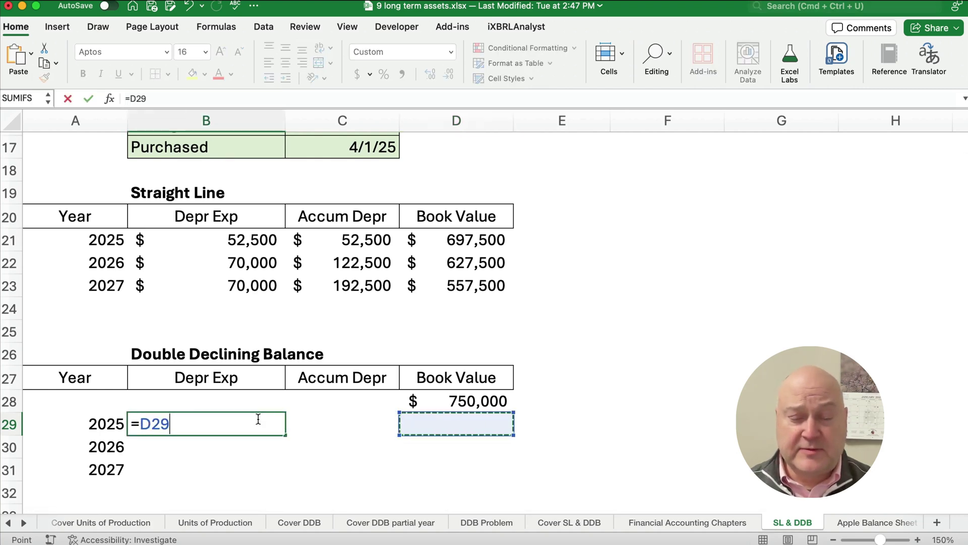
{"action": "key", "text": "Up"}
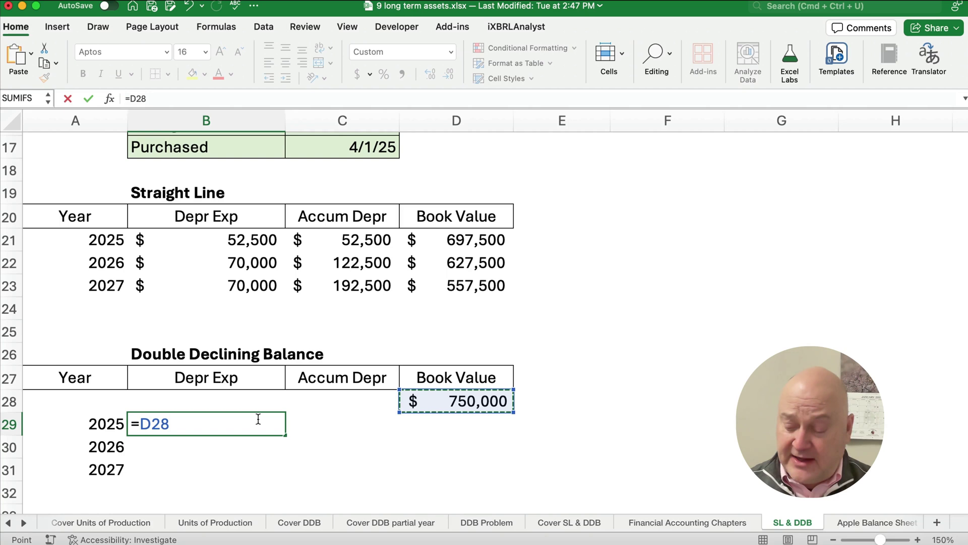
{"action": "type", "text": "*"}
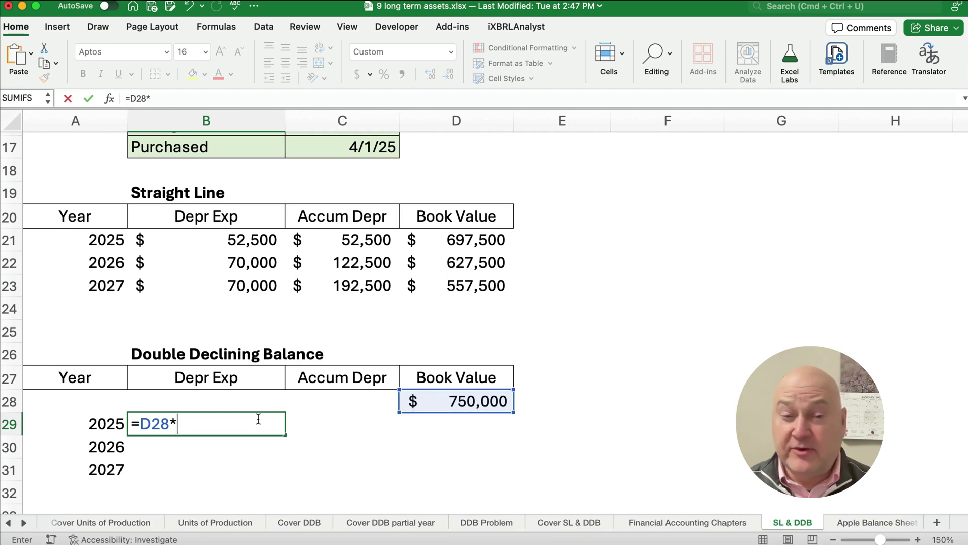
{"action": "type", "text": "2"}
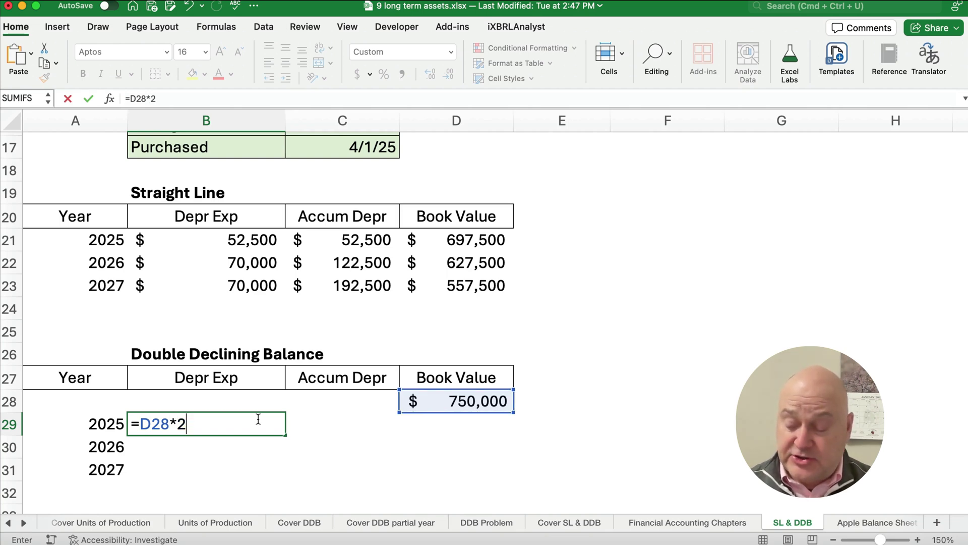
{"action": "type", "text": "/10"}
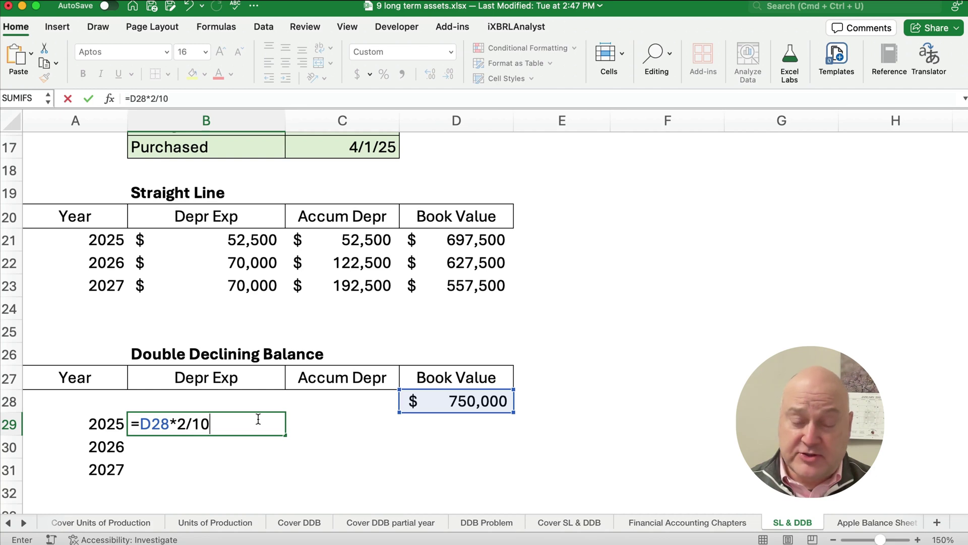
{"action": "scroll", "coordinate": [263, 414], "scroll_direction": "up", "scroll_amount": 3}
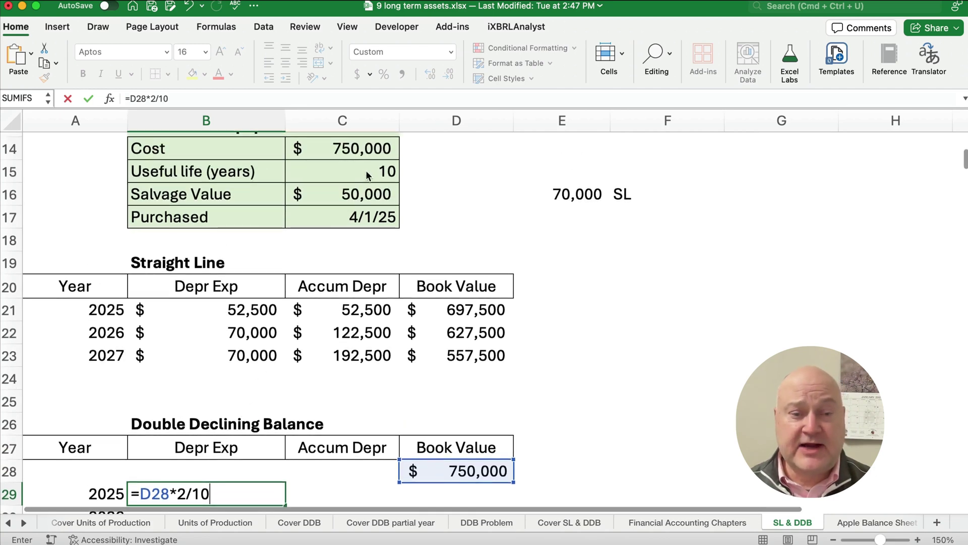
{"action": "scroll", "coordinate": [275, 345], "scroll_direction": "down", "scroll_amount": 1}
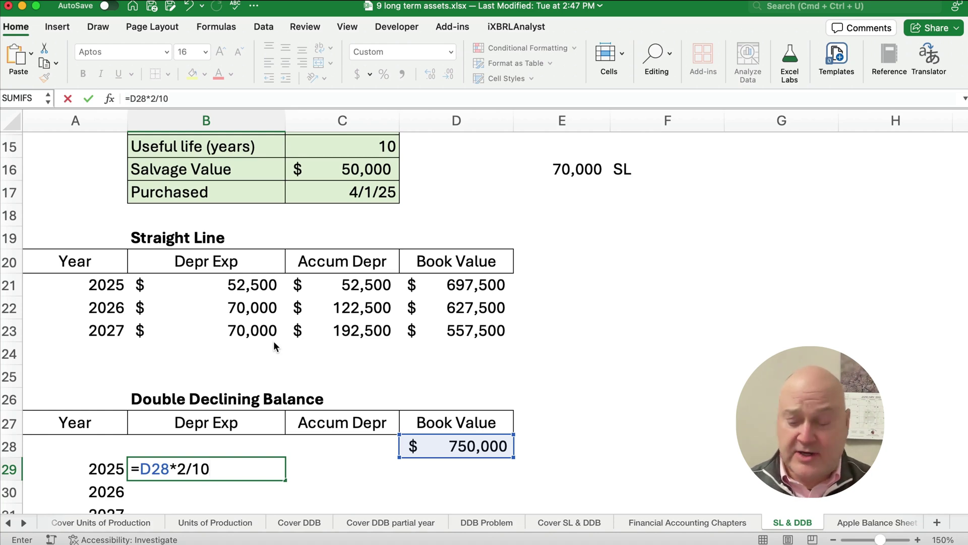
{"action": "type", "text": "*9"}
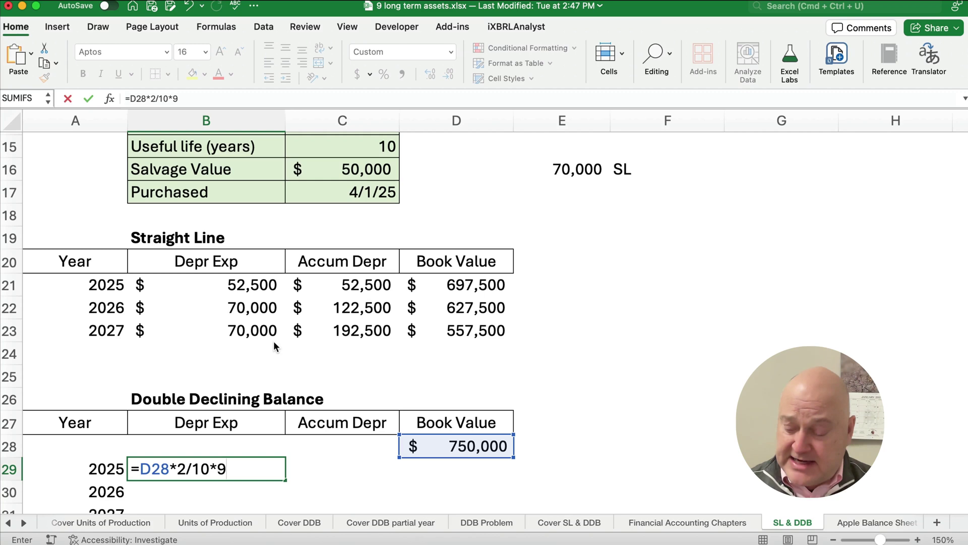
{"action": "type", "text": "/12"}
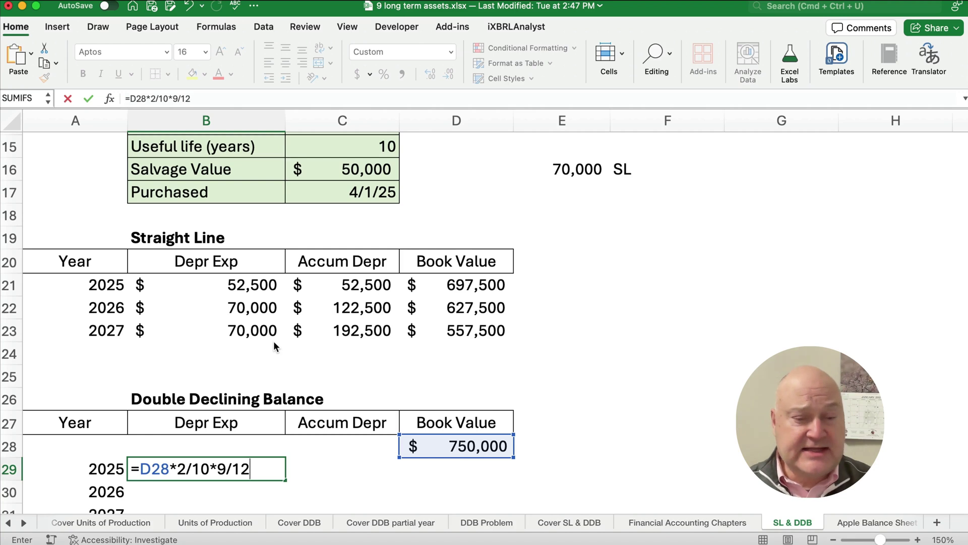
{"action": "key", "text": "Return"}
{"action": "key", "text": "Up"}
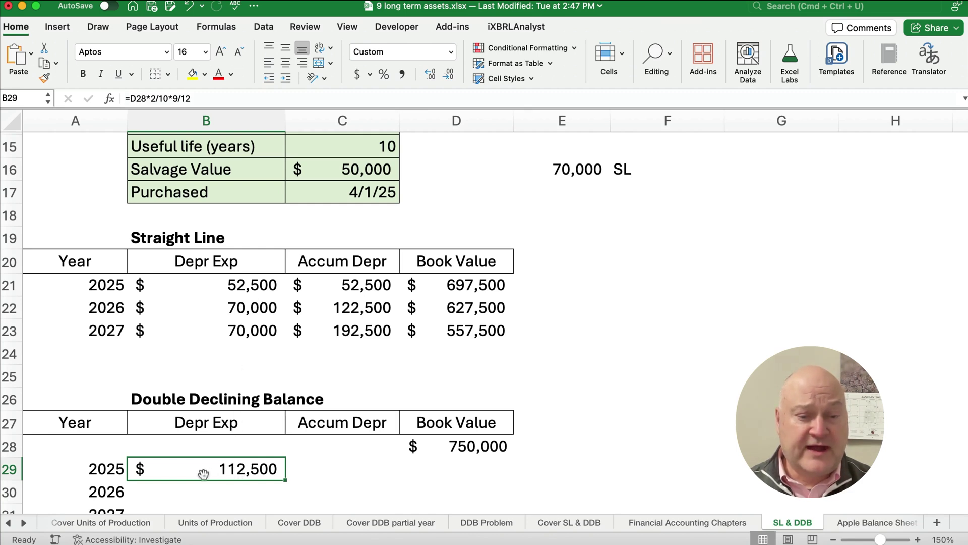
Step: Set 2025 DDB accumulated depreciation in C29 to =B29, showing $112,500
{"action": "left_click", "coordinate": [335, 467]}
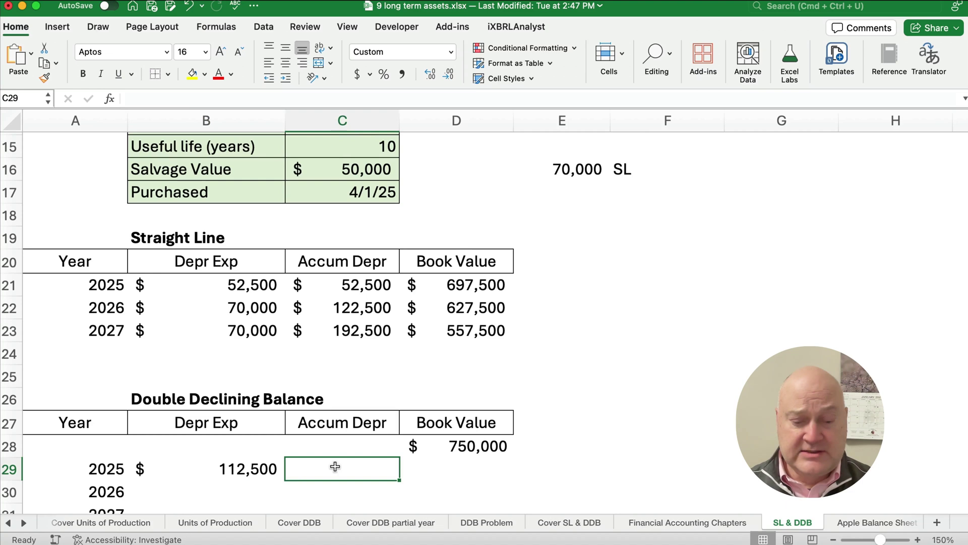
{"action": "type", "text": "="}
{"action": "key", "text": "Left"}
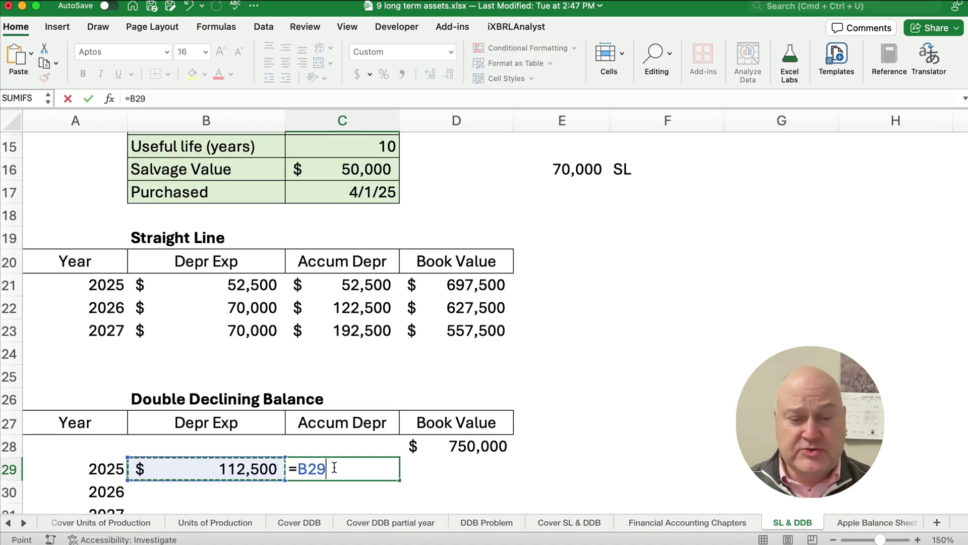
{"action": "key", "text": "Return"}
{"action": "left_click", "coordinate": [334, 467]}
{"action": "key", "text": "Down"}
{"action": "key", "text": "Down"}
{"action": "key", "text": "Down"}
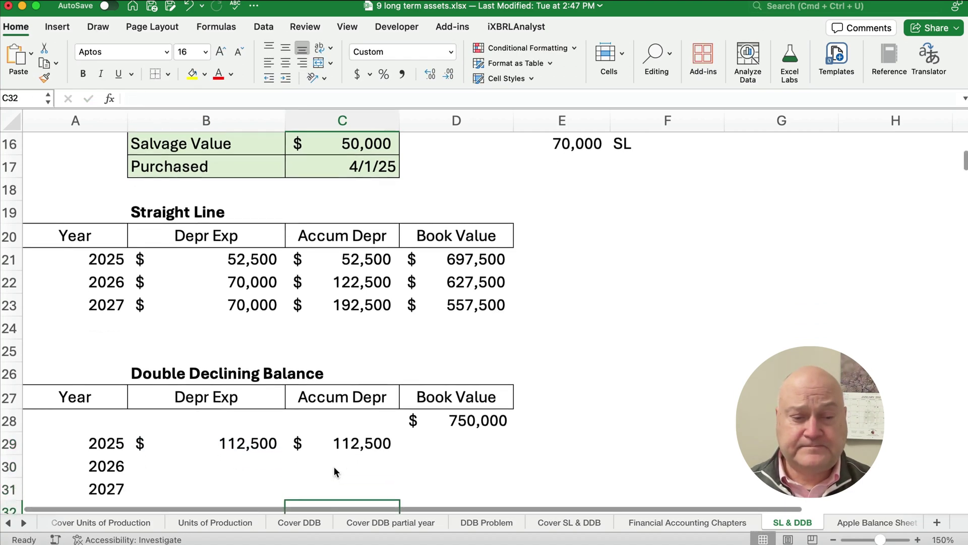
Step: Enter =$C$14-C29 in D29 for the $637,500 2025 DDB book value
{"action": "scroll", "coordinate": [334, 467], "scroll_direction": "down", "scroll_amount": 2}
{"action": "key", "text": "Up"}
{"action": "key", "text": "Up"}
{"action": "key", "text": "Up"}
{"action": "key", "text": "Right"}
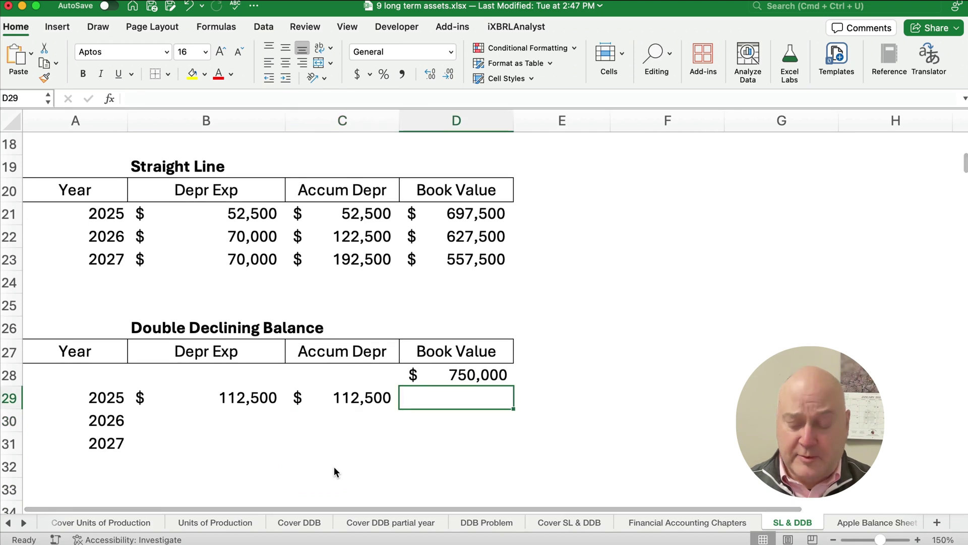
{"action": "type", "text": "="}
{"action": "key", "text": "Up"}
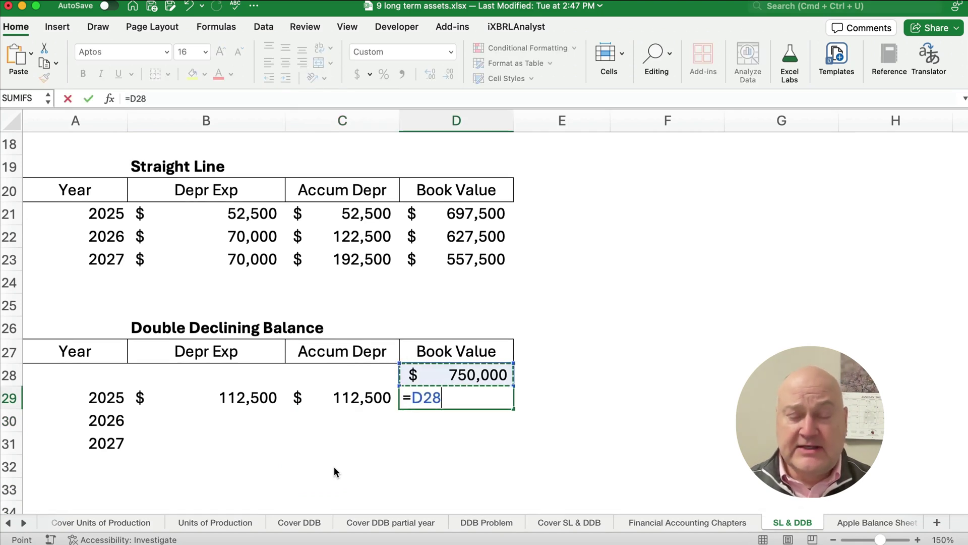
{"action": "scroll", "coordinate": [323, 328], "scroll_direction": "up", "scroll_amount": 2}
{"action": "scroll", "coordinate": [328, 318], "scroll_direction": "up", "scroll_amount": 2}
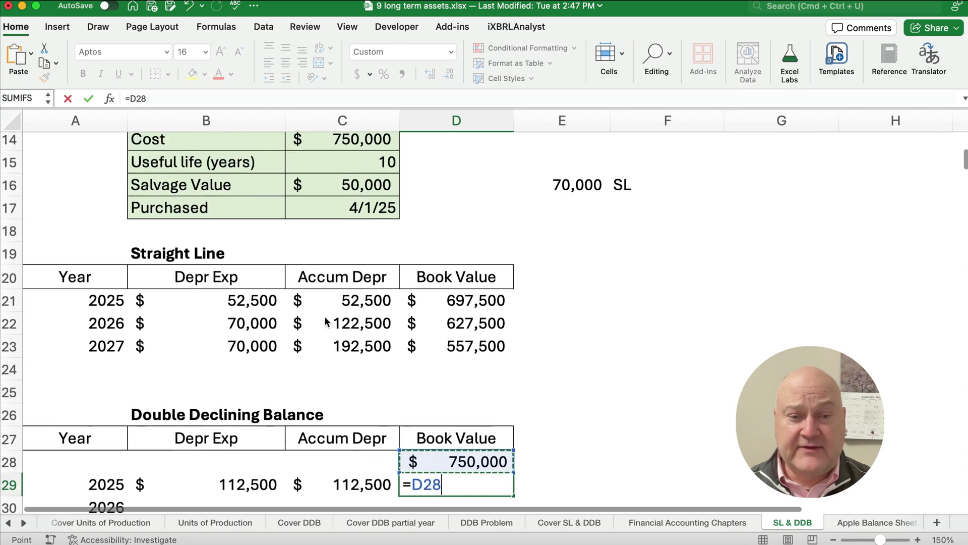
{"action": "scroll", "coordinate": [349, 202], "scroll_direction": "up", "scroll_amount": 1}
{"action": "left_click", "coordinate": [356, 171]}
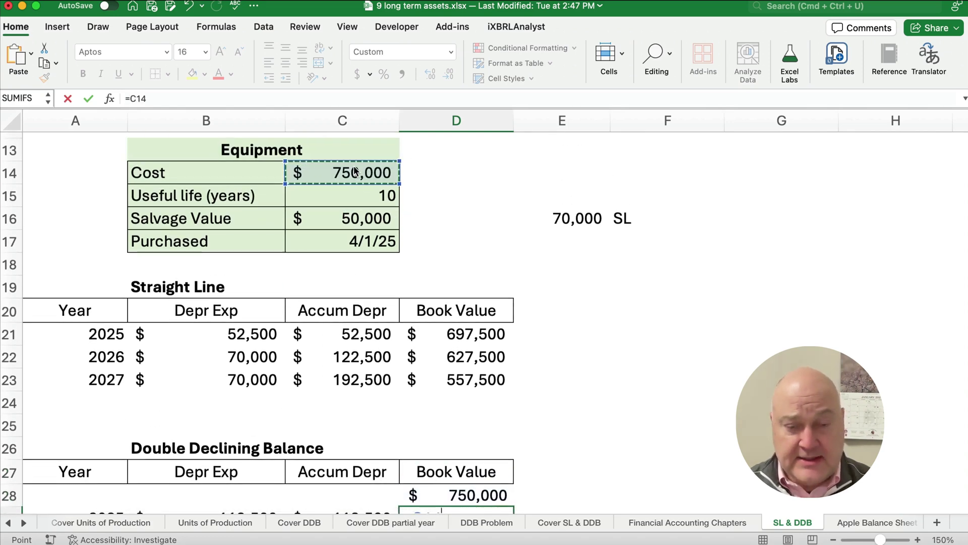
{"action": "key", "text": "super+t"}
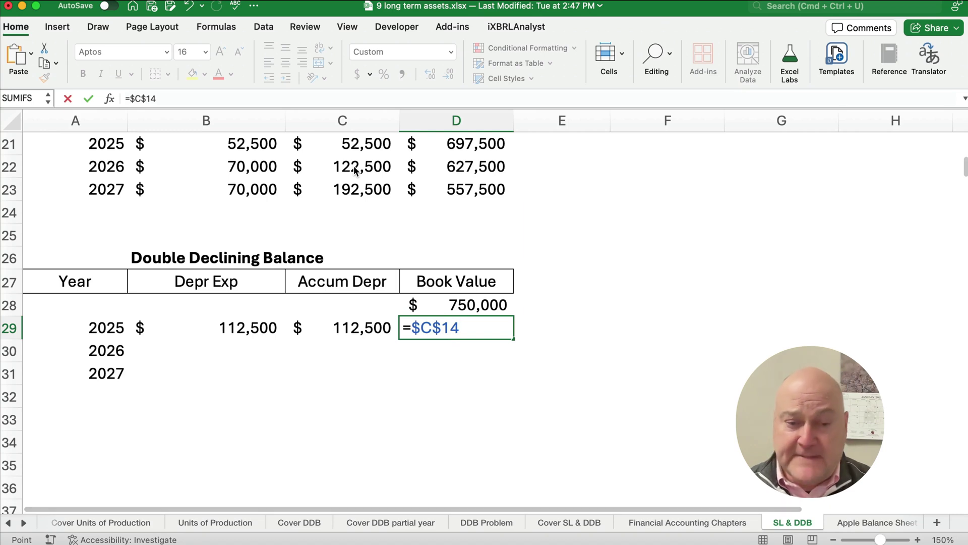
{"action": "type", "text": "-"}
{"action": "left_click", "coordinate": [344, 327]}
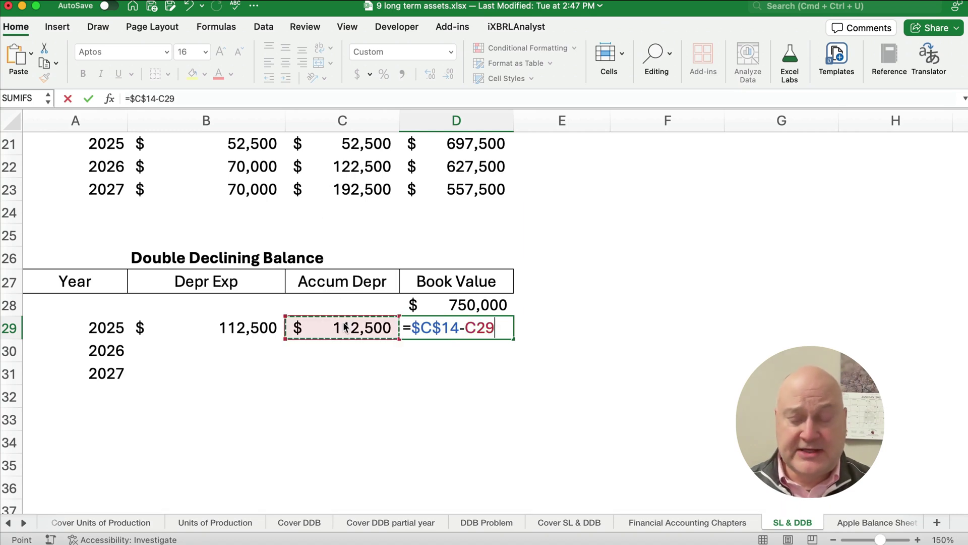
{"action": "key", "text": "Return"}
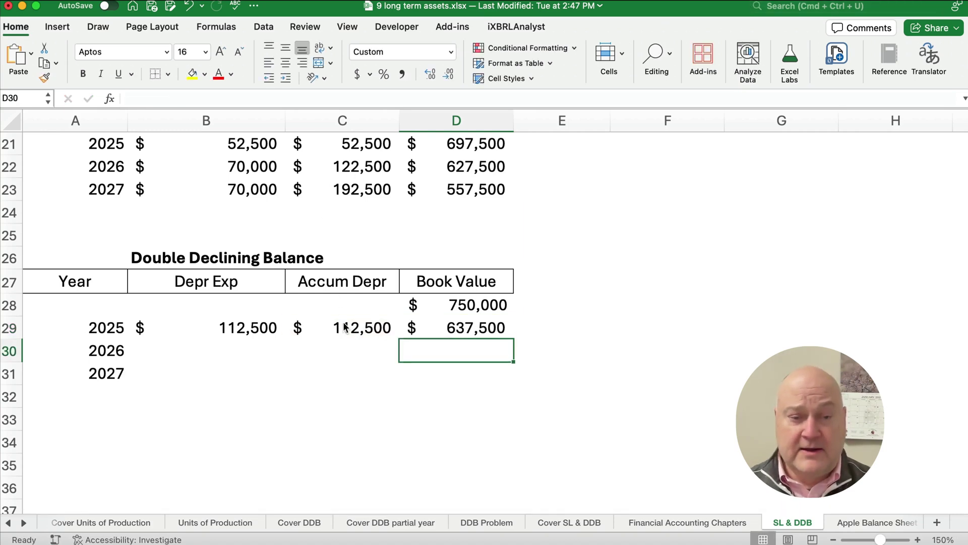
Step: Enter the 2026 expense formula =D29*2/10 in B30 and fill it down to 2027
{"action": "key", "text": "Left"}
{"action": "key", "text": "Left"}
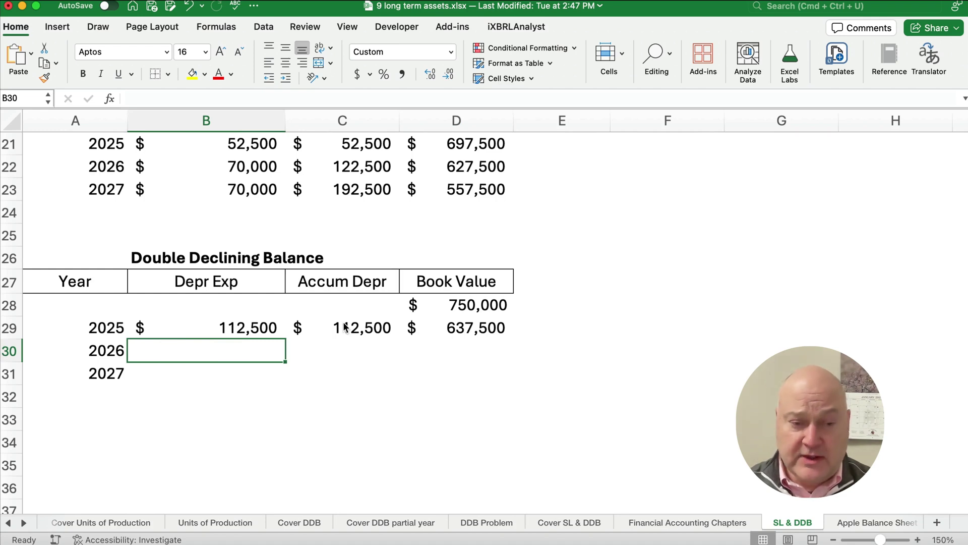
{"action": "type", "text": "="}
{"action": "key", "text": "Right"}
{"action": "key", "text": "Right"}
{"action": "key", "text": "Up"}
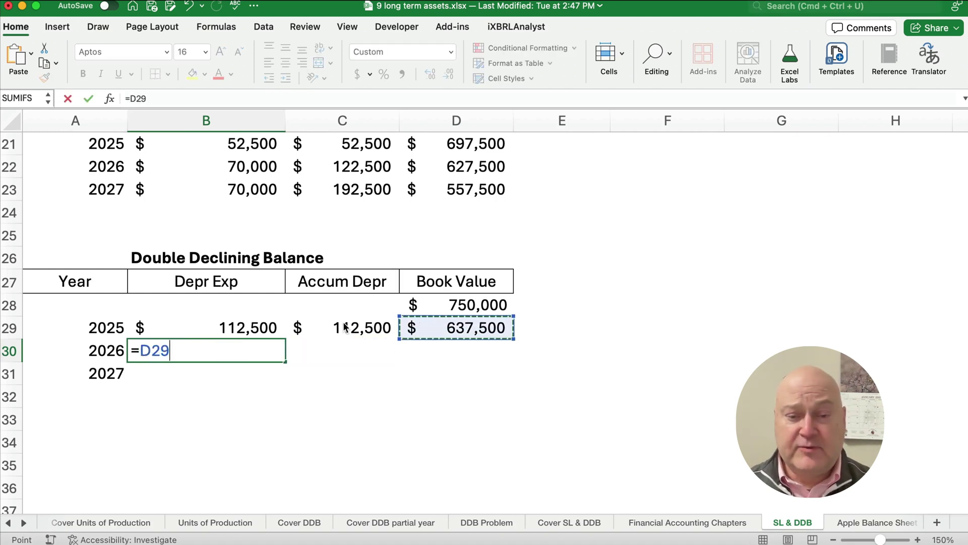
{"action": "type", "text": "*"}
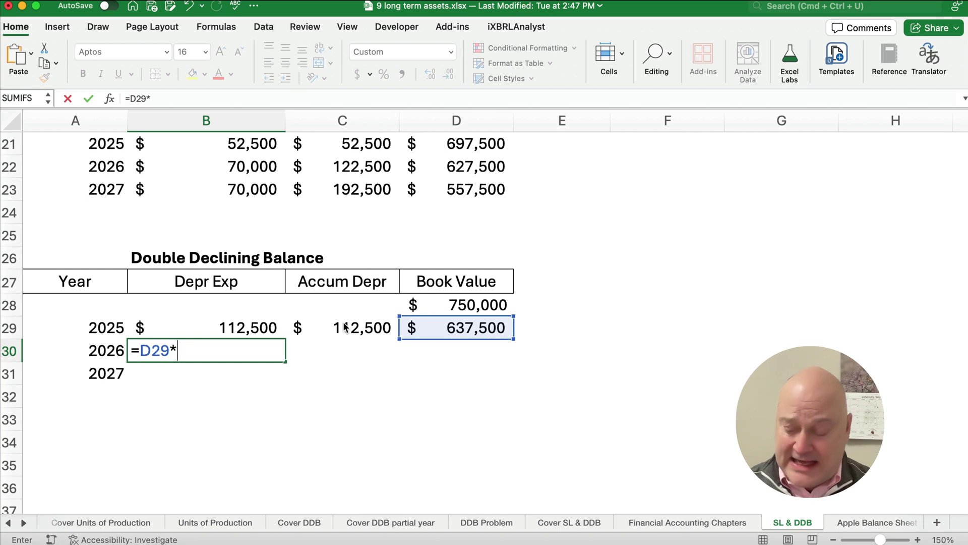
{"action": "type", "text": "2/10"}
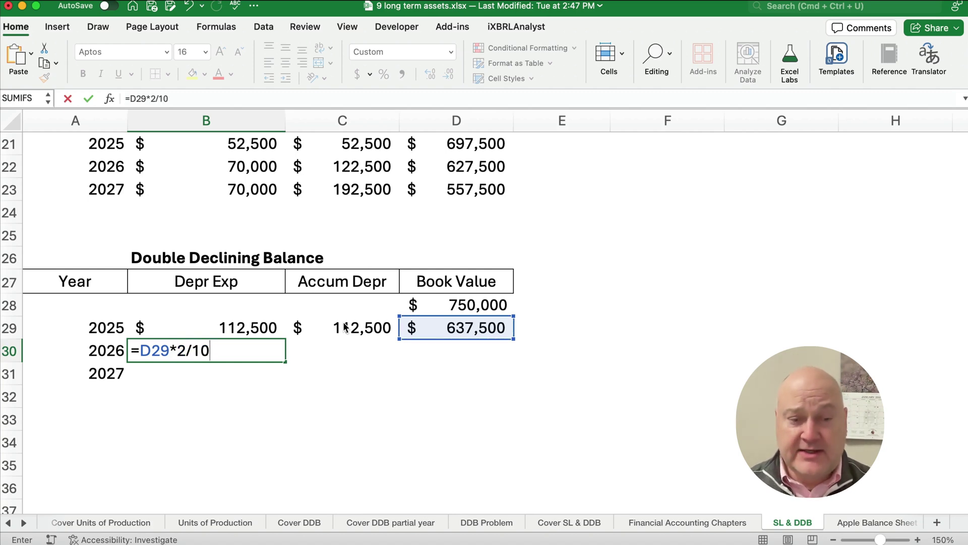
{"action": "key", "text": "Return"}
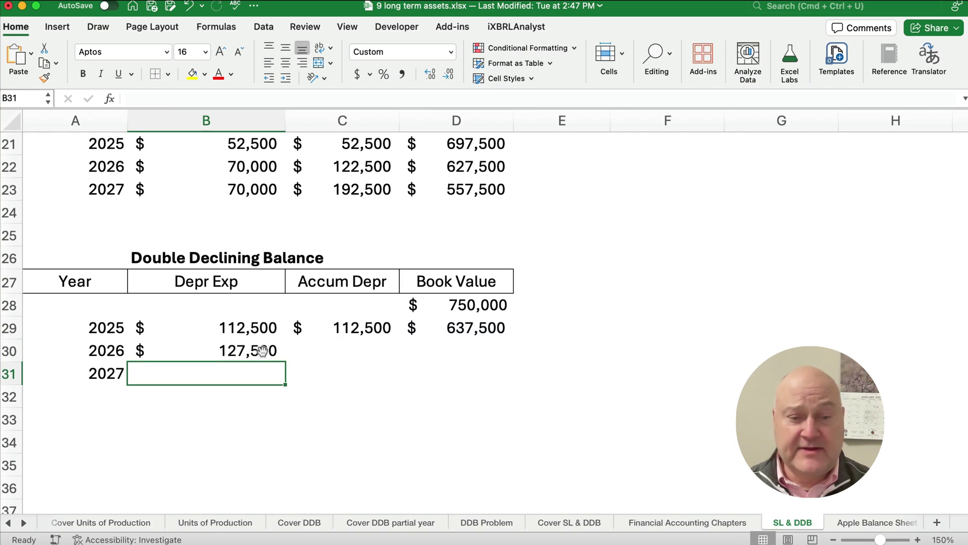
{"action": "left_click", "coordinate": [263, 352]}
{"action": "left_click_drag", "start_coordinate": [284, 361], "coordinate": [284, 376]}
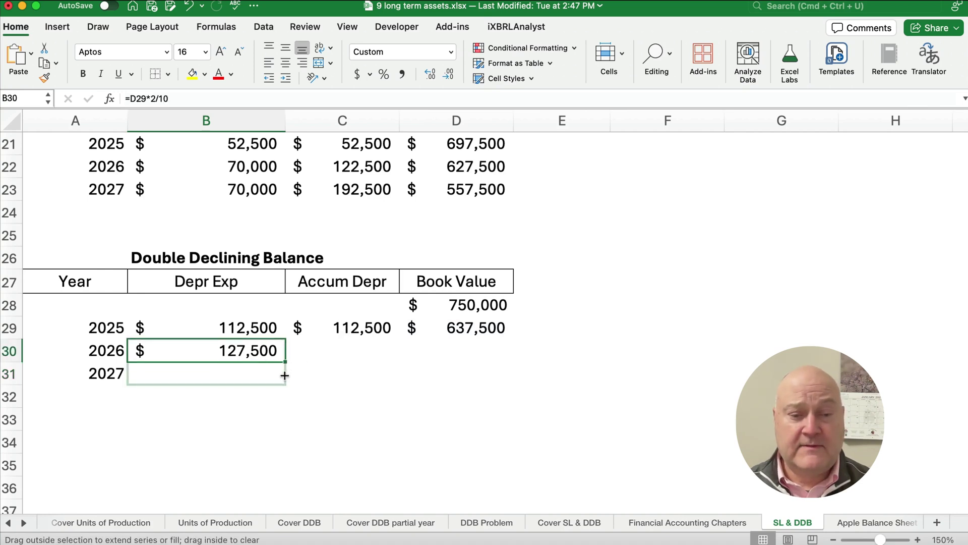
Step: Enter accumulated depreciation =C29+B30 in C30 and fill it down to 2027
{"action": "left_click", "coordinate": [339, 348]}
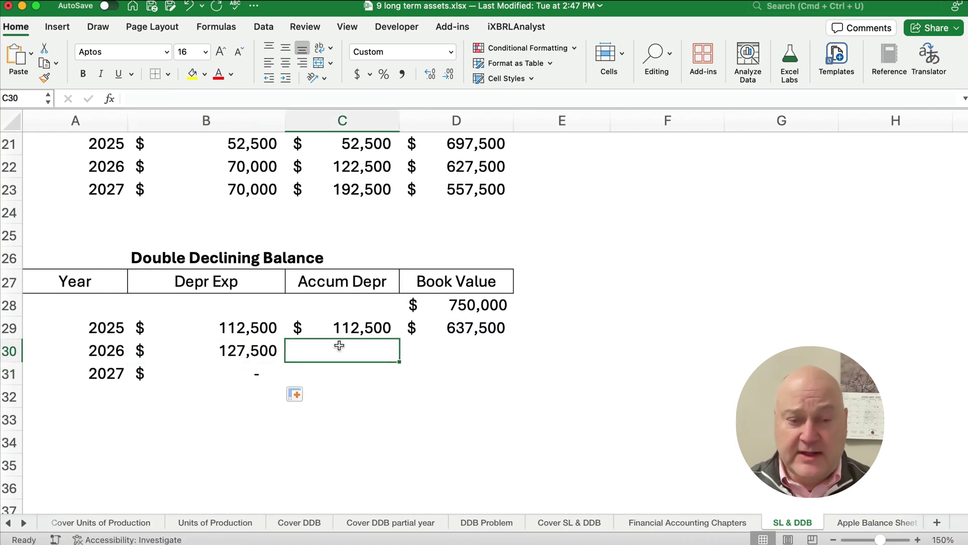
{"action": "type", "text": "="}
{"action": "key", "text": "Up"}
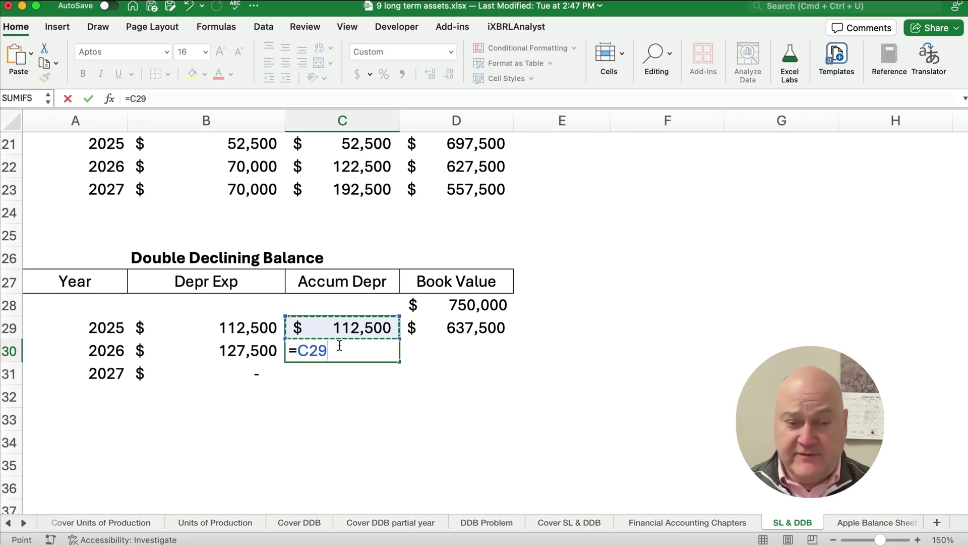
{"action": "type", "text": "+"}
{"action": "key", "text": "Left"}
{"action": "key", "text": "Return"}
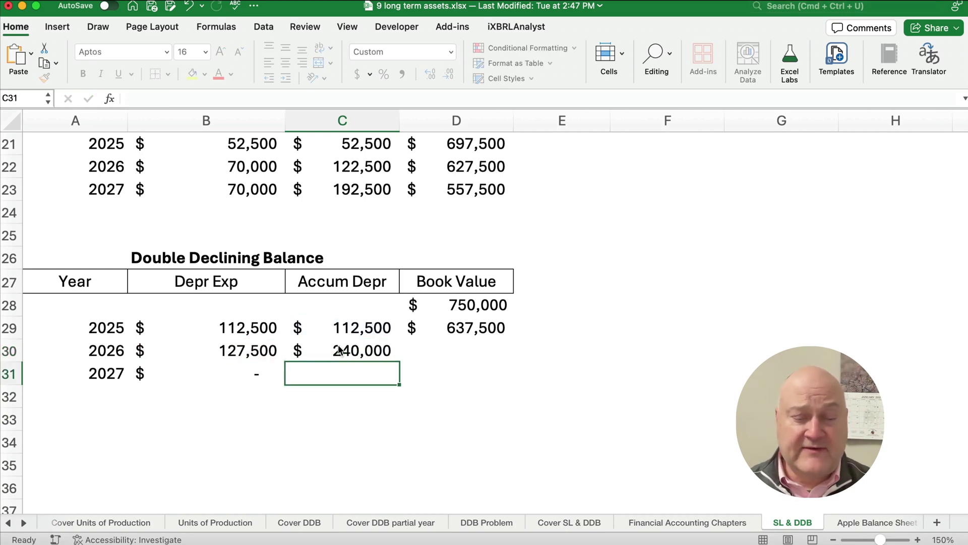
{"action": "left_click", "coordinate": [340, 348]}
{"action": "left_click_drag", "start_coordinate": [400, 362], "coordinate": [400, 383]}
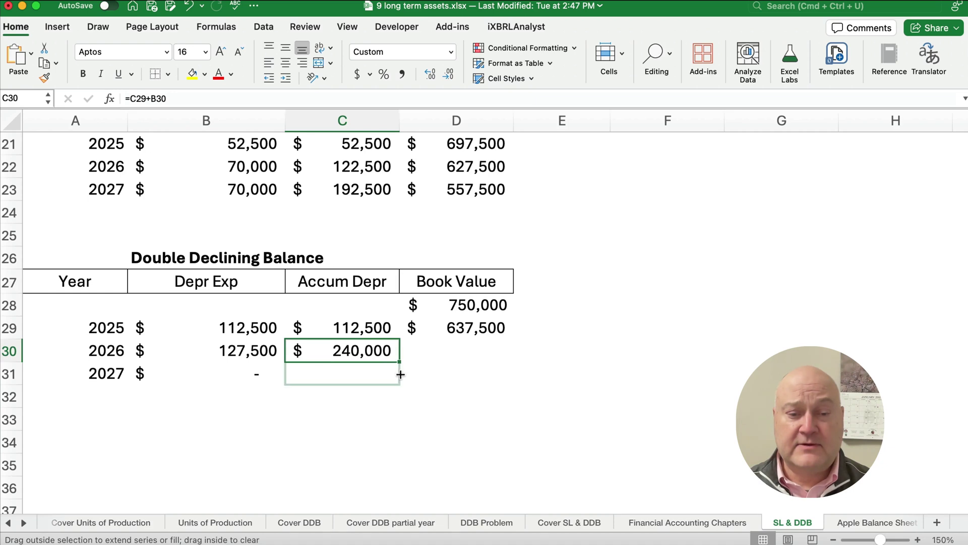
Step: Extend the book value formula from 2025 into the 2026 and 2027 rows
{"action": "left_click", "coordinate": [462, 348]}
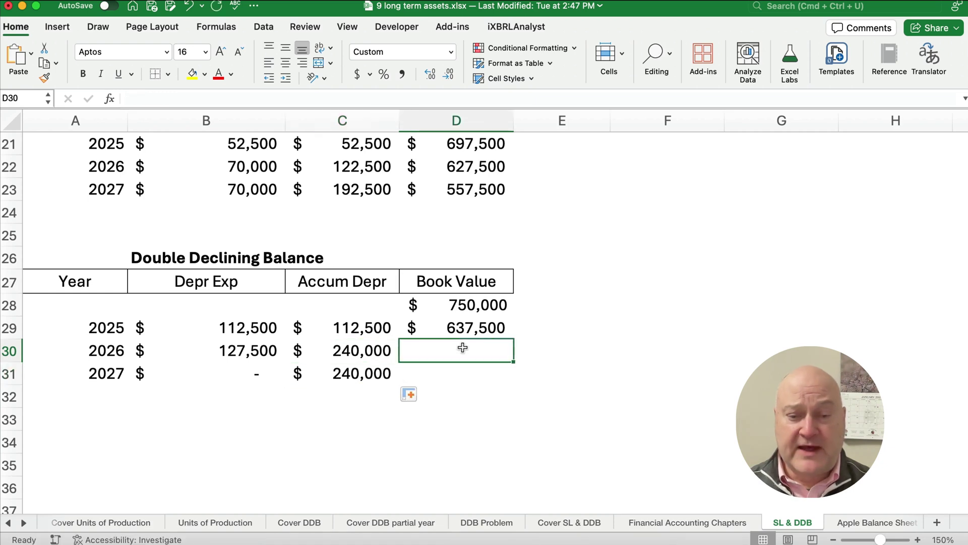
{"action": "left_click", "coordinate": [462, 326]}
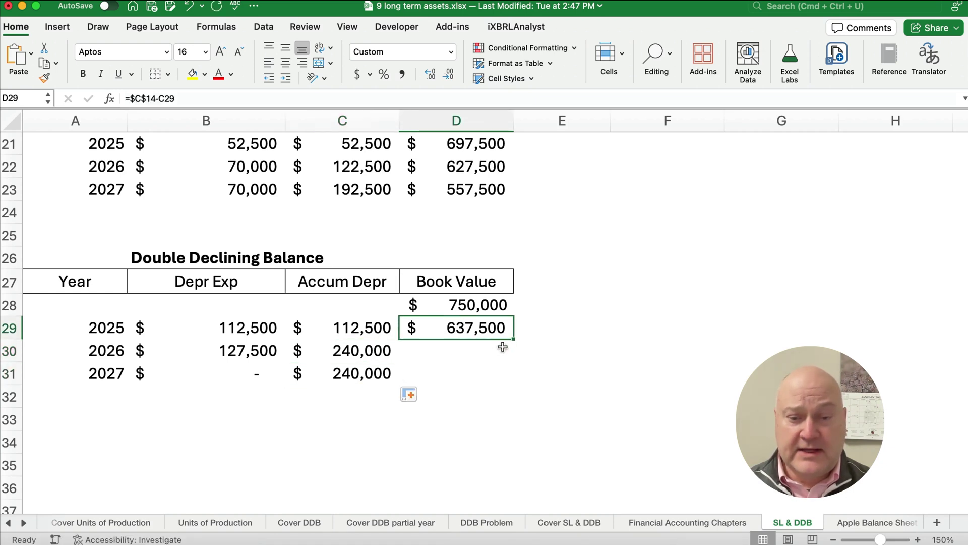
{"action": "left_click_drag", "start_coordinate": [514, 341], "coordinate": [514, 360]}
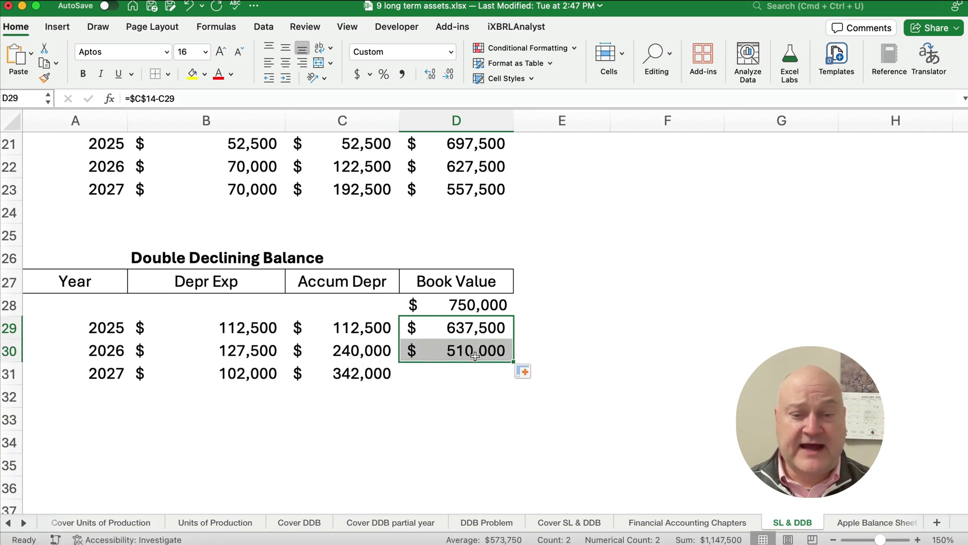
{"action": "left_click", "coordinate": [444, 359]}
{"action": "left_click_drag", "start_coordinate": [514, 361], "coordinate": [512, 383]}
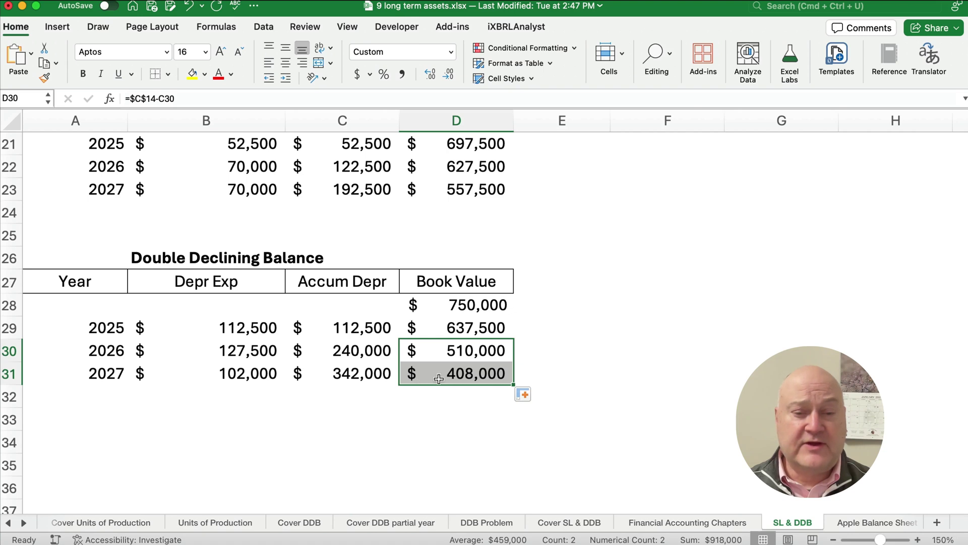
{"action": "scroll", "coordinate": [273, 336], "scroll_direction": "up", "scroll_amount": 1}
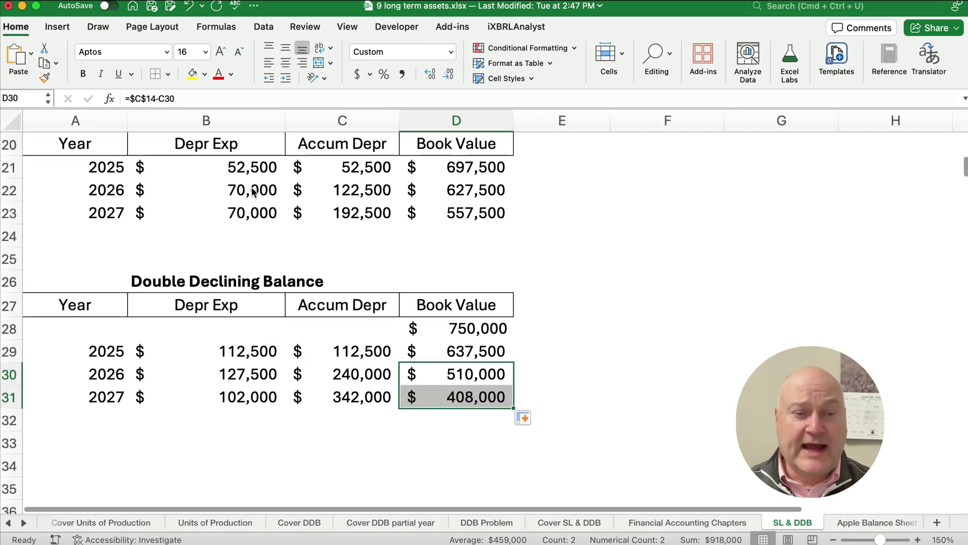
{"action": "scroll", "coordinate": [194, 234], "scroll_direction": "up", "scroll_amount": 2}
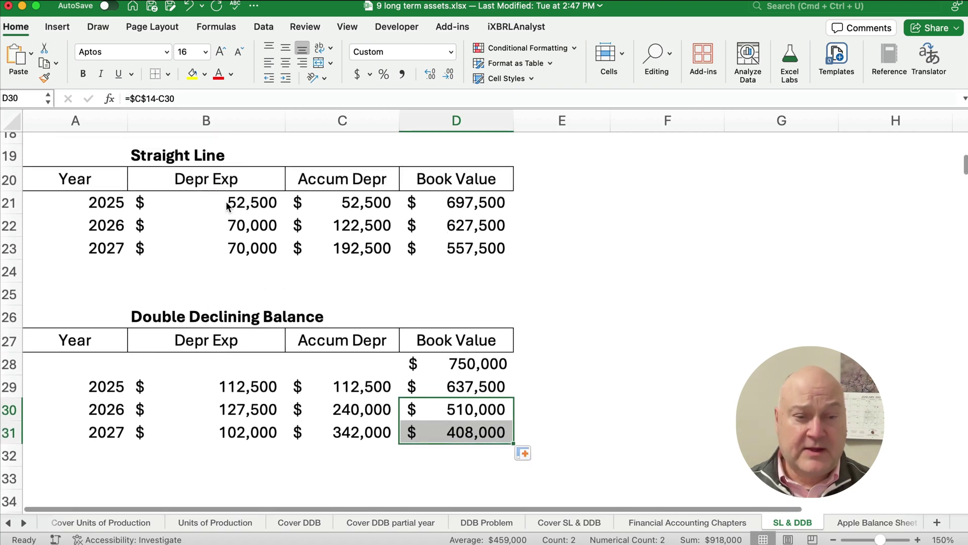
{"action": "left_click_drag", "start_coordinate": [230, 204], "coordinate": [262, 260]}
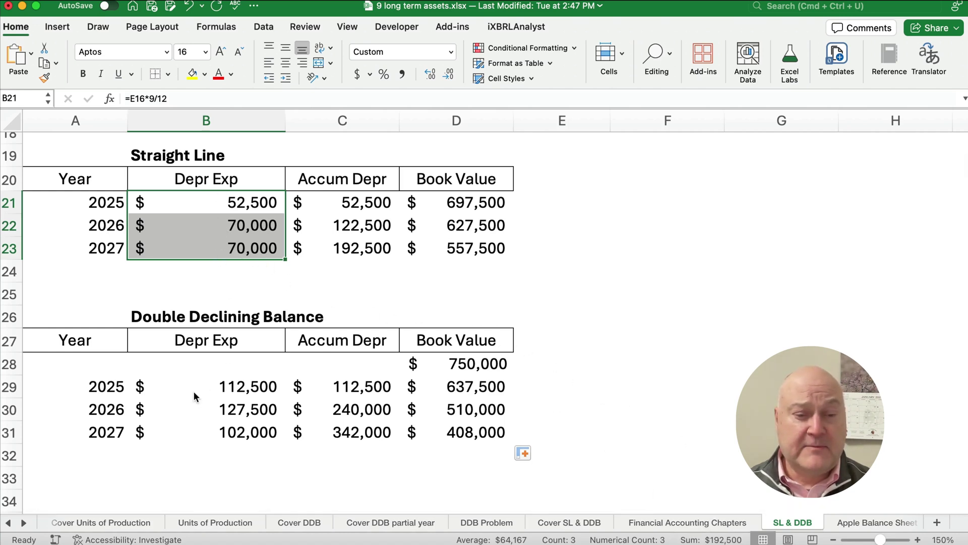
{"action": "left_click_drag", "start_coordinate": [196, 387], "coordinate": [202, 419]}
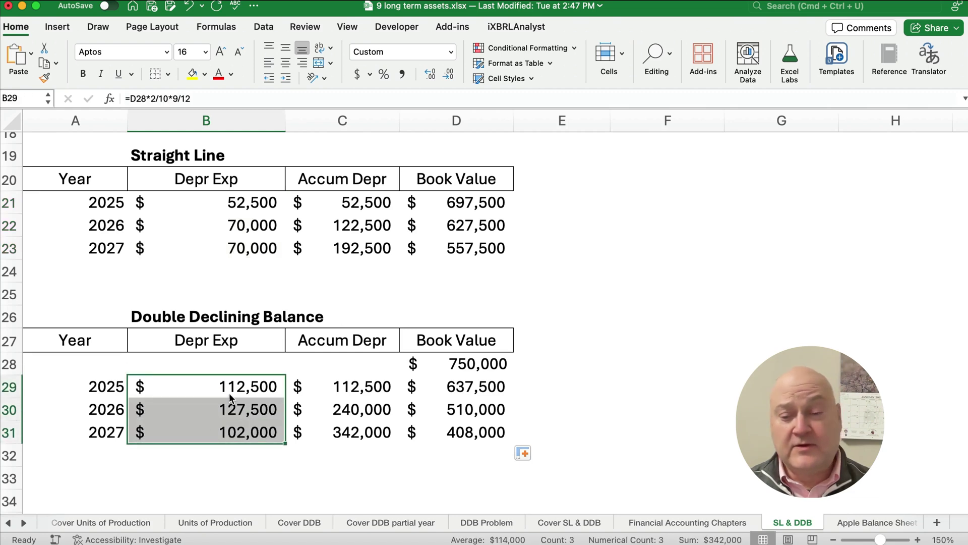